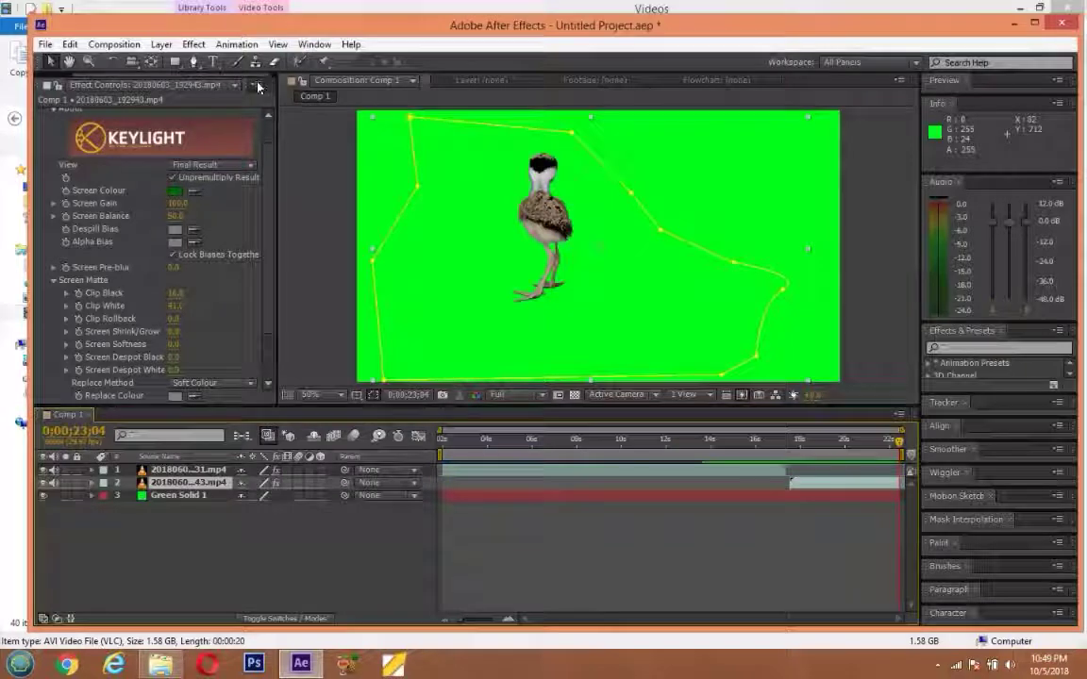
Step: Close the effect controls and delete the Comp 1 composition from the project
left_click(292, 123)
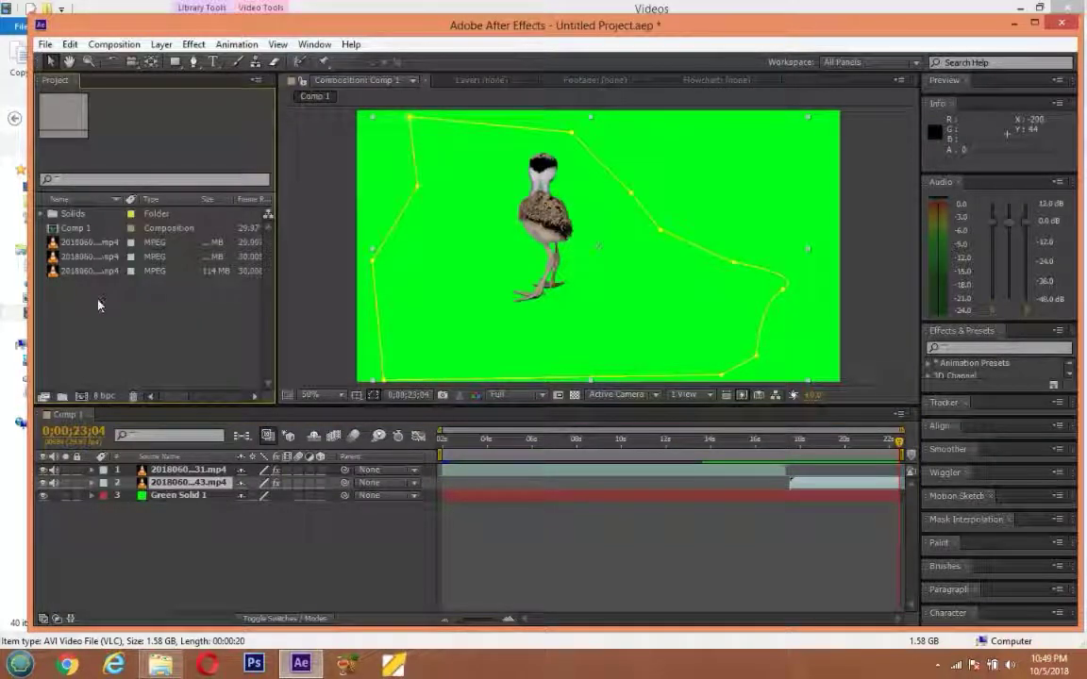
left_click(71, 228)
key("Delete")
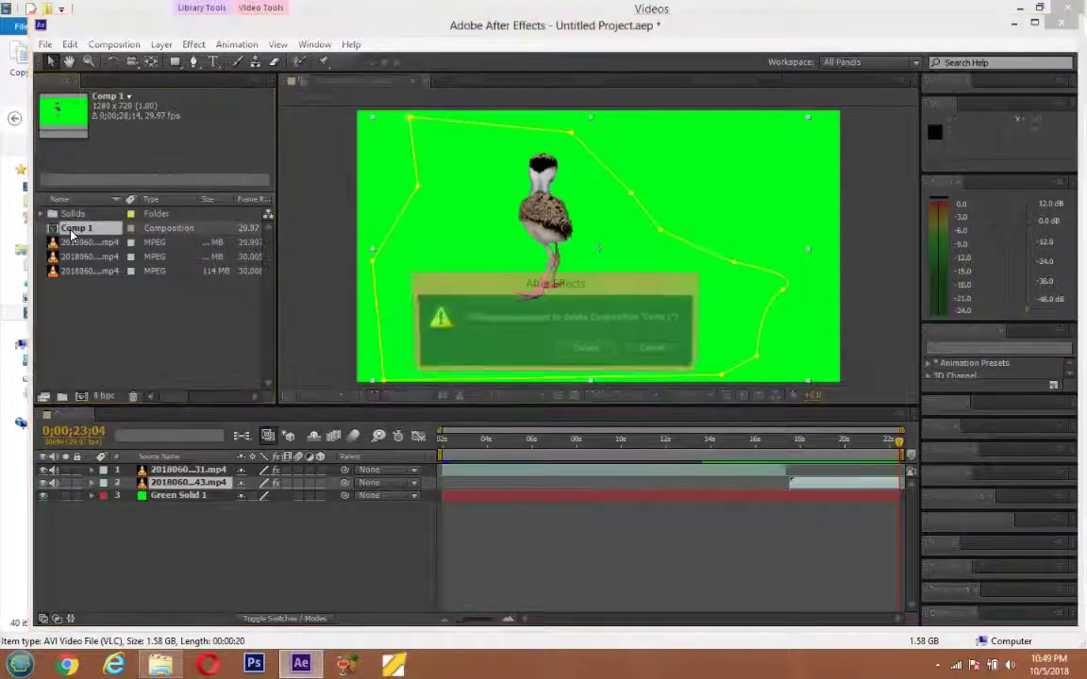
key("Return")
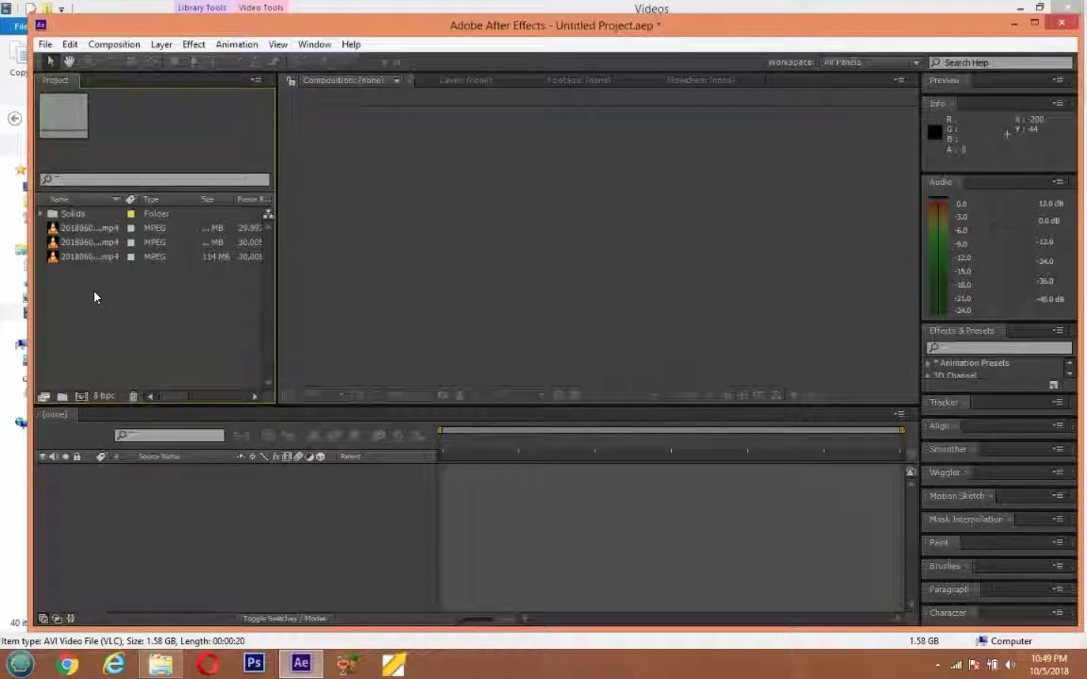
Step: Import the rendered Comp 1.avi clip from the Videos library into the project
left_click(78, 229)
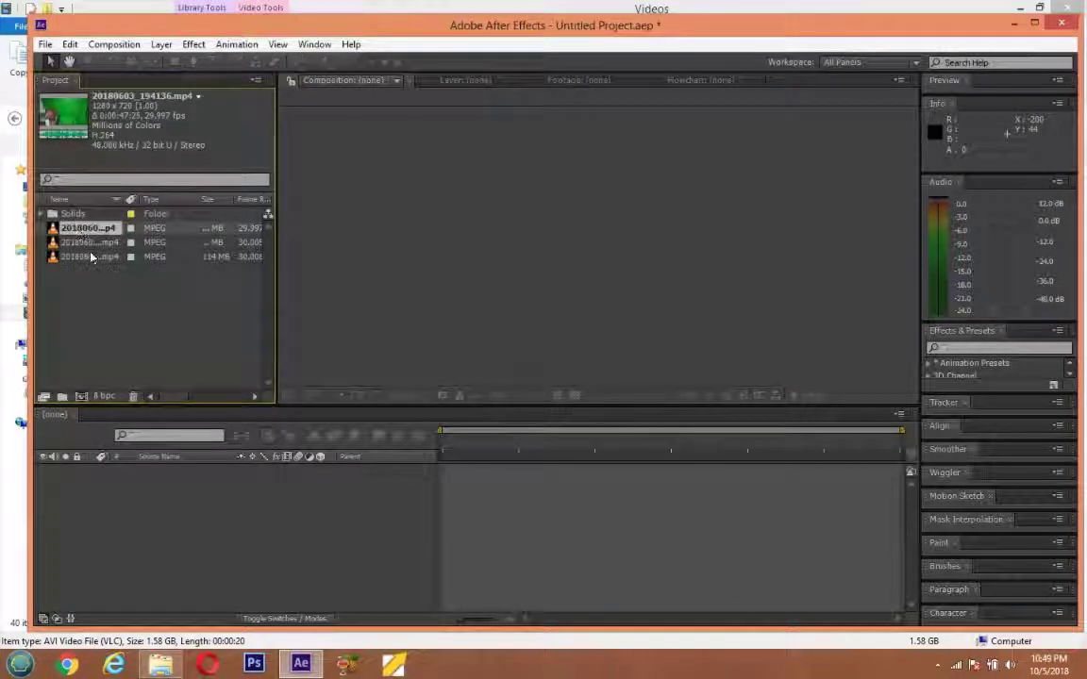
left_click(95, 259)
left_click(98, 281)
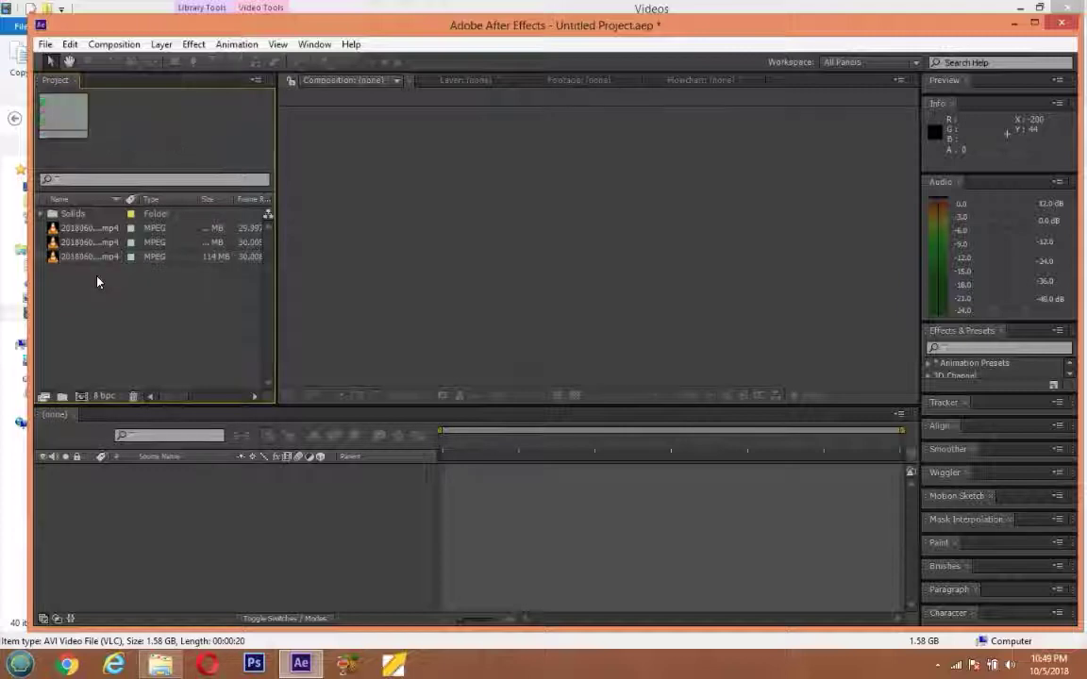
double_click(98, 281)
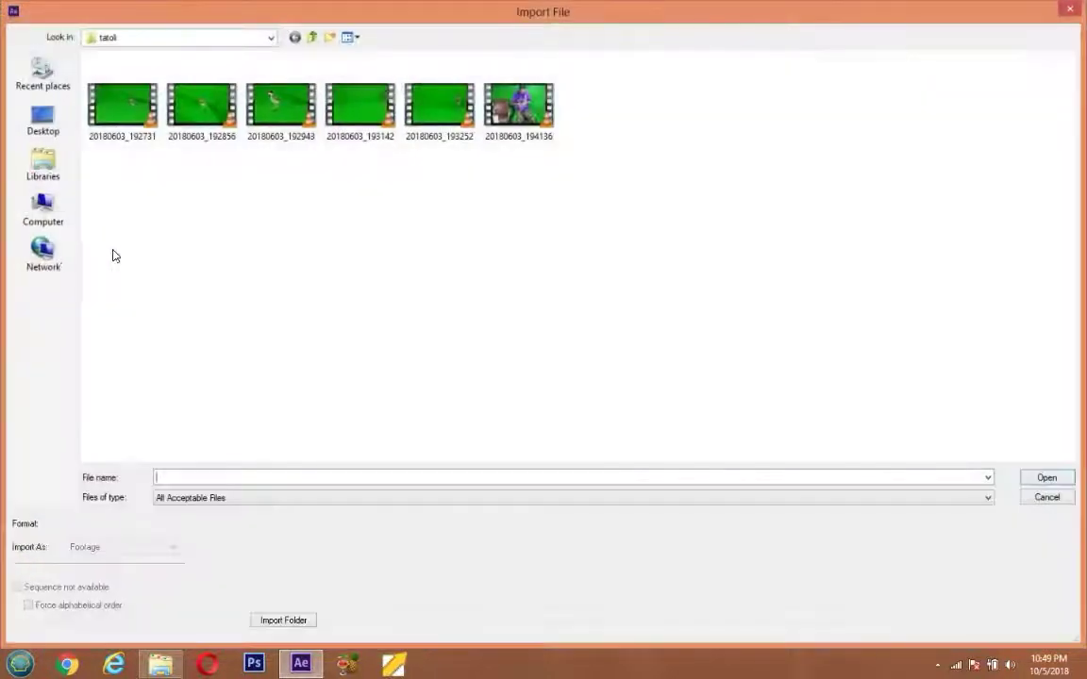
left_click(47, 175)
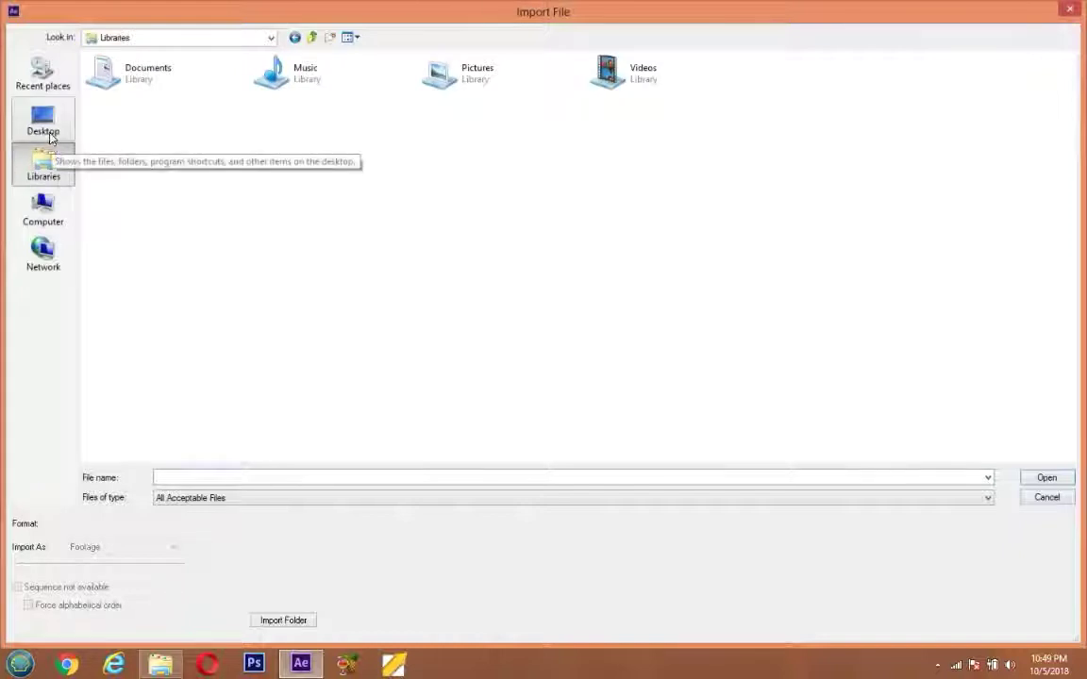
double_click(614, 83)
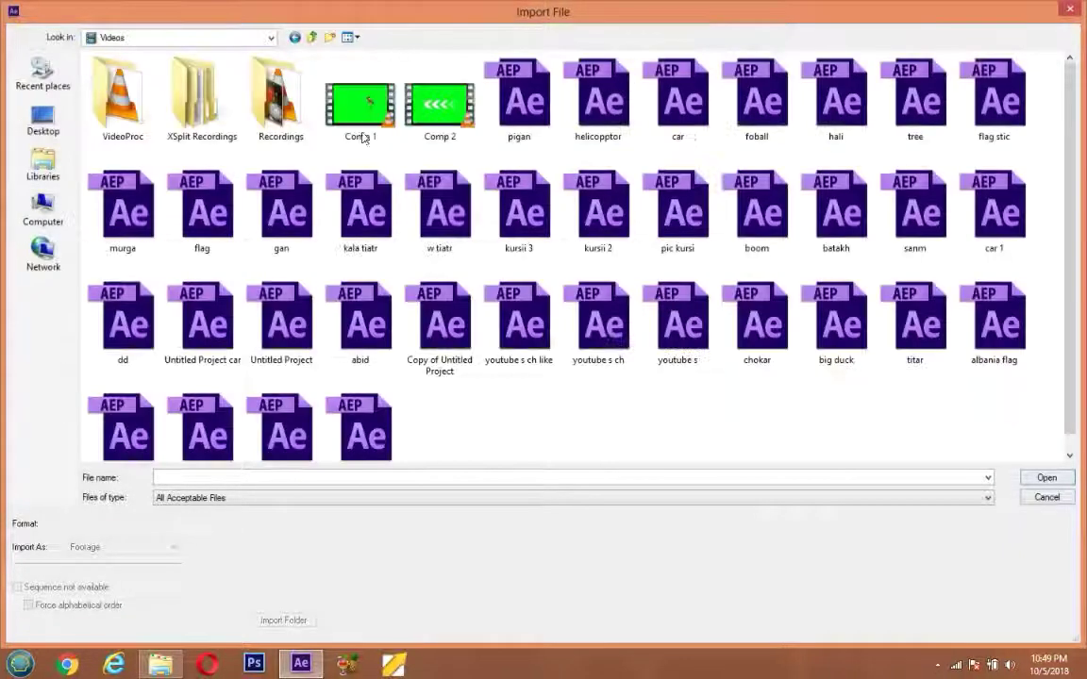
double_click(356, 109)
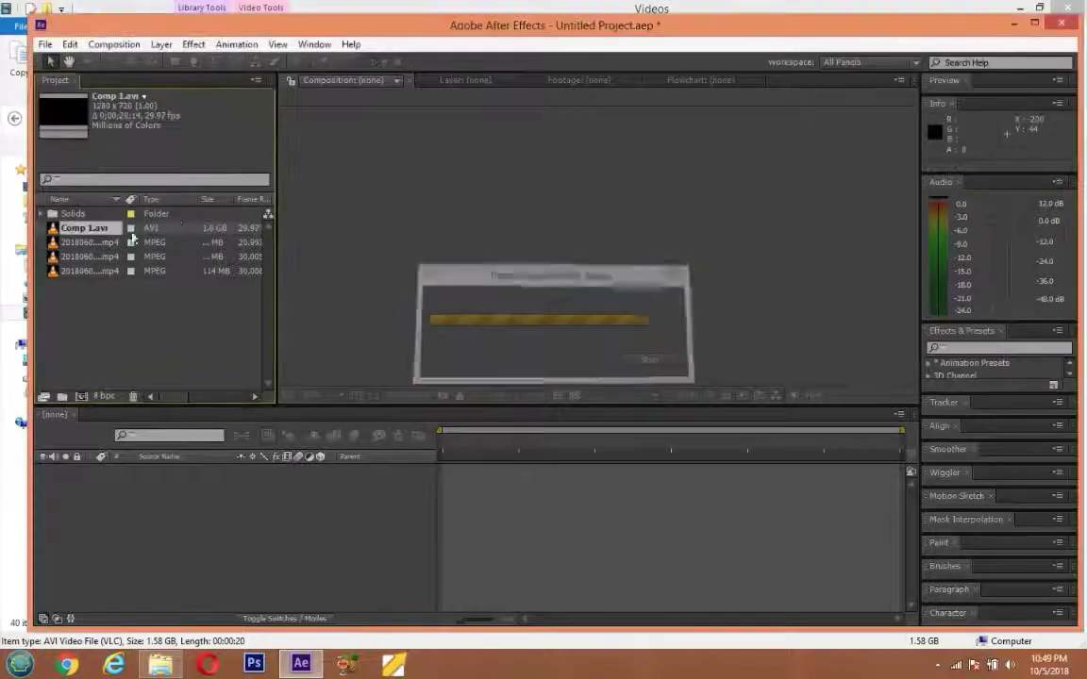
Step: Create a new composition named Comp 1 with the HDV/HDTV 720 29.97 preset
right_click(102, 317)
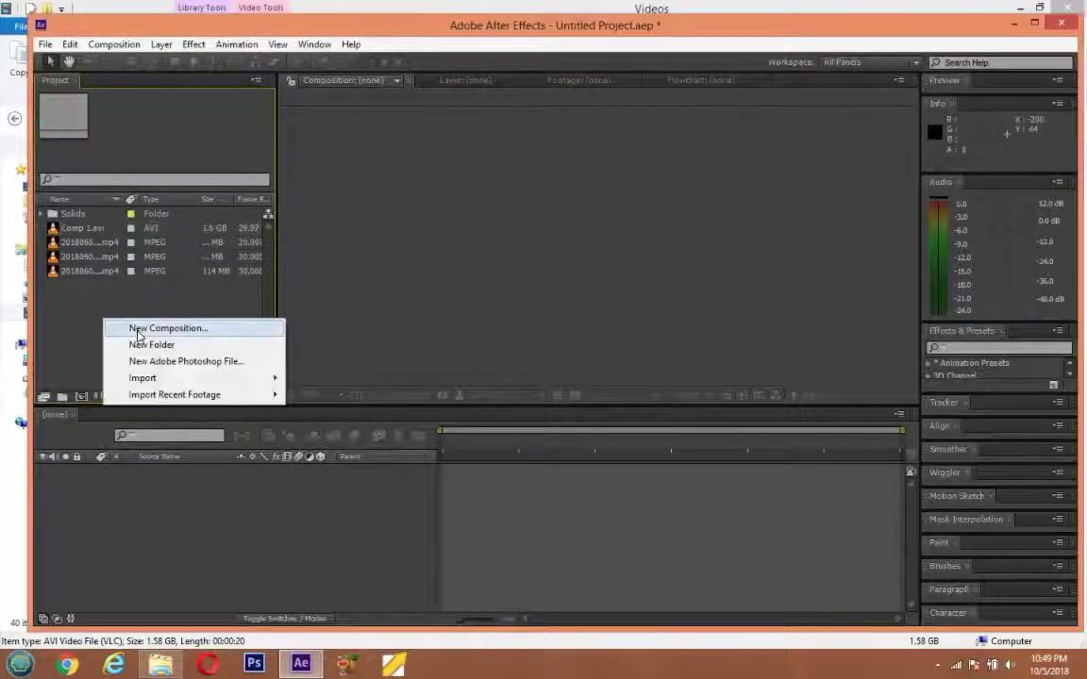
left_click(138, 330)
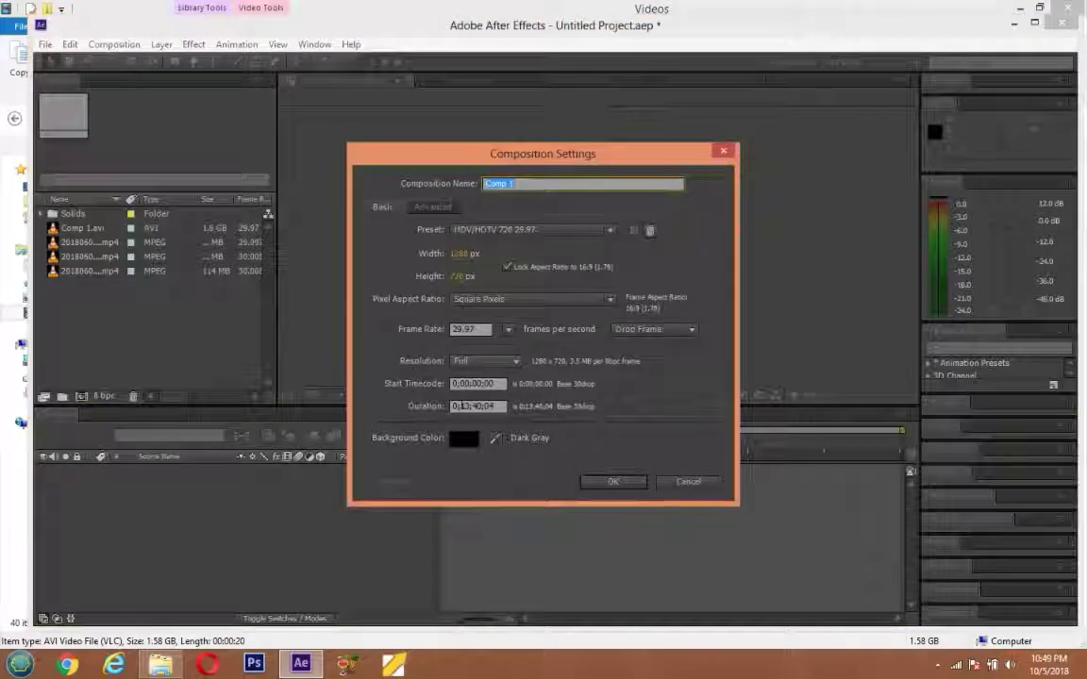
left_click(614, 482)
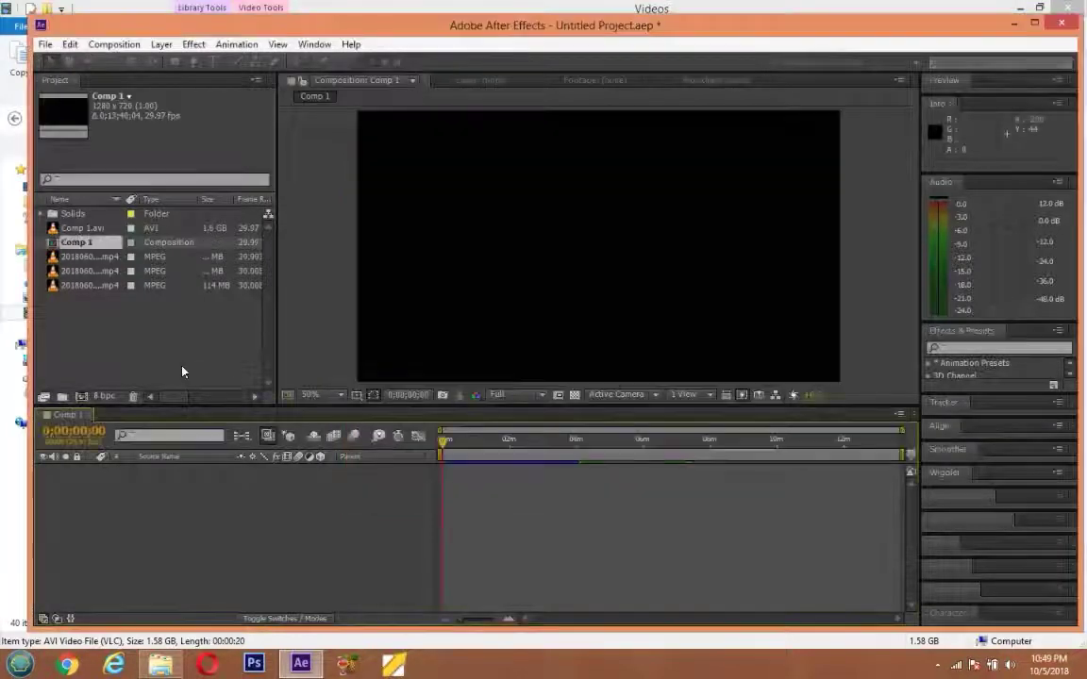
Step: Add Comp 1.avi to the new composition's timeline as a layer starting at 0 seconds
left_click(90, 286)
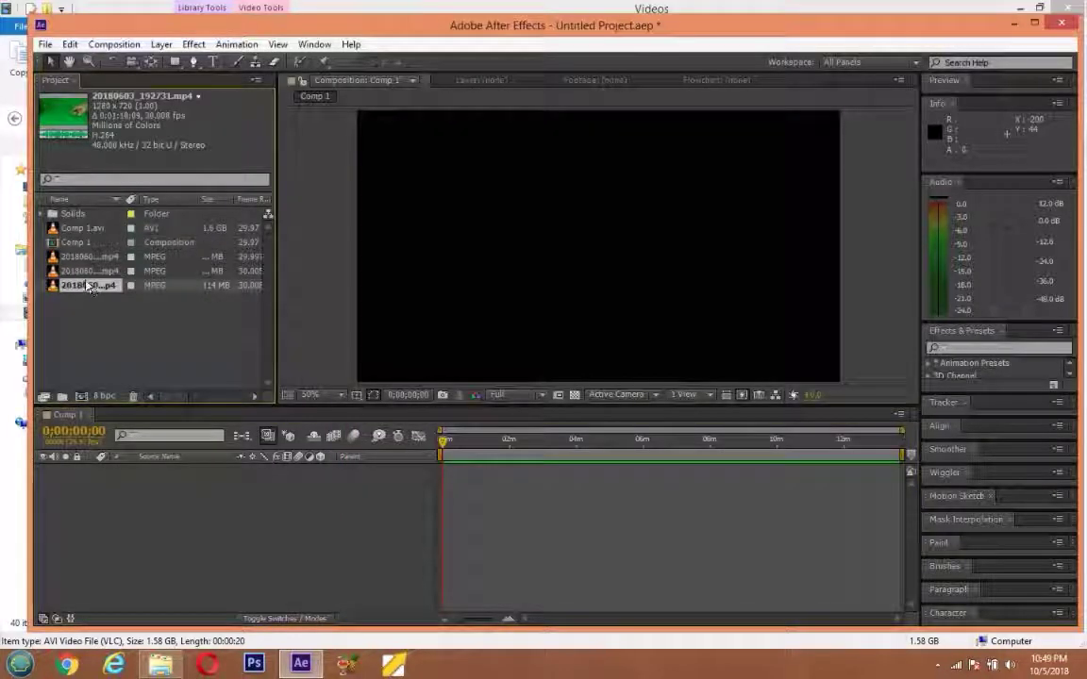
left_click(92, 256)
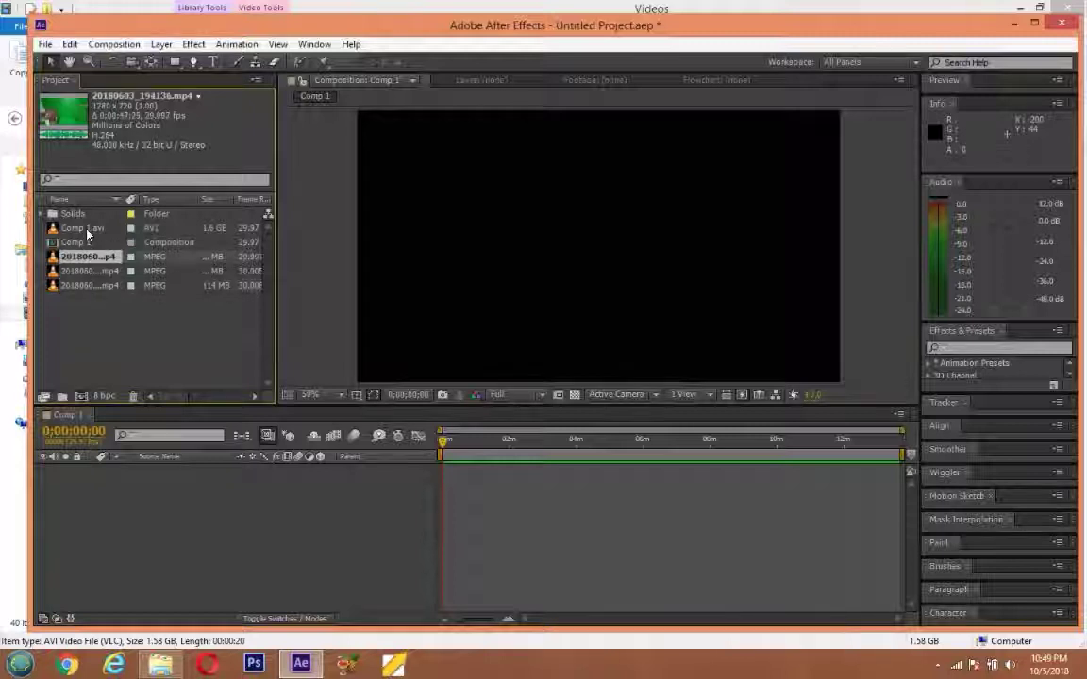
left_click(82, 229)
left_click_drag(82, 228, 140, 493)
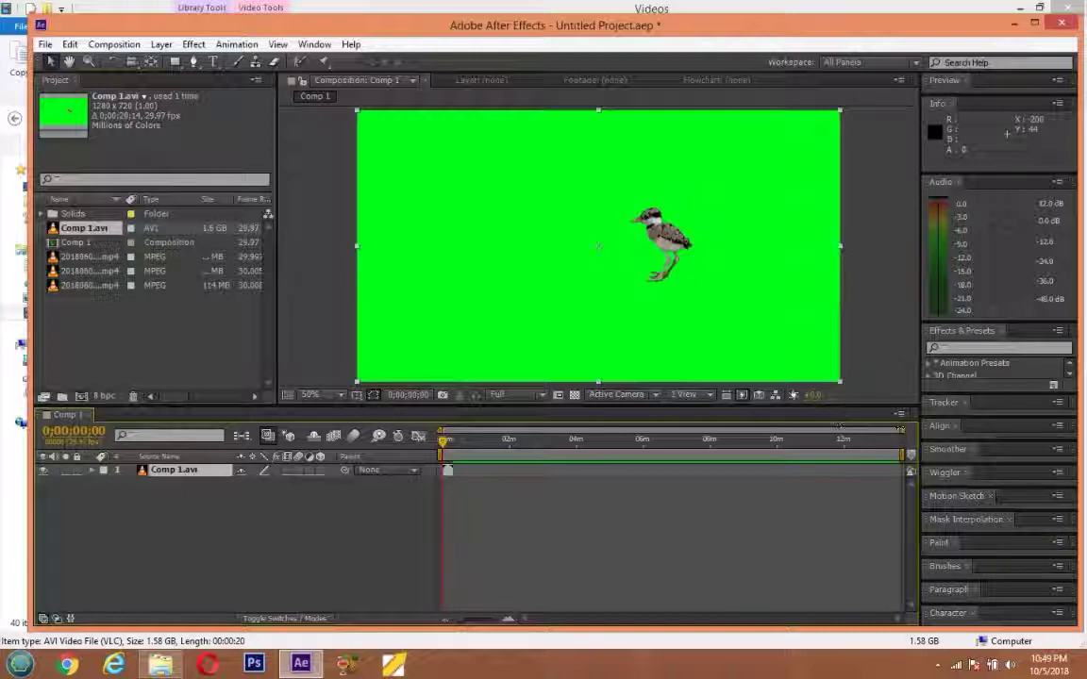
left_click_drag(901, 430, 633, 429)
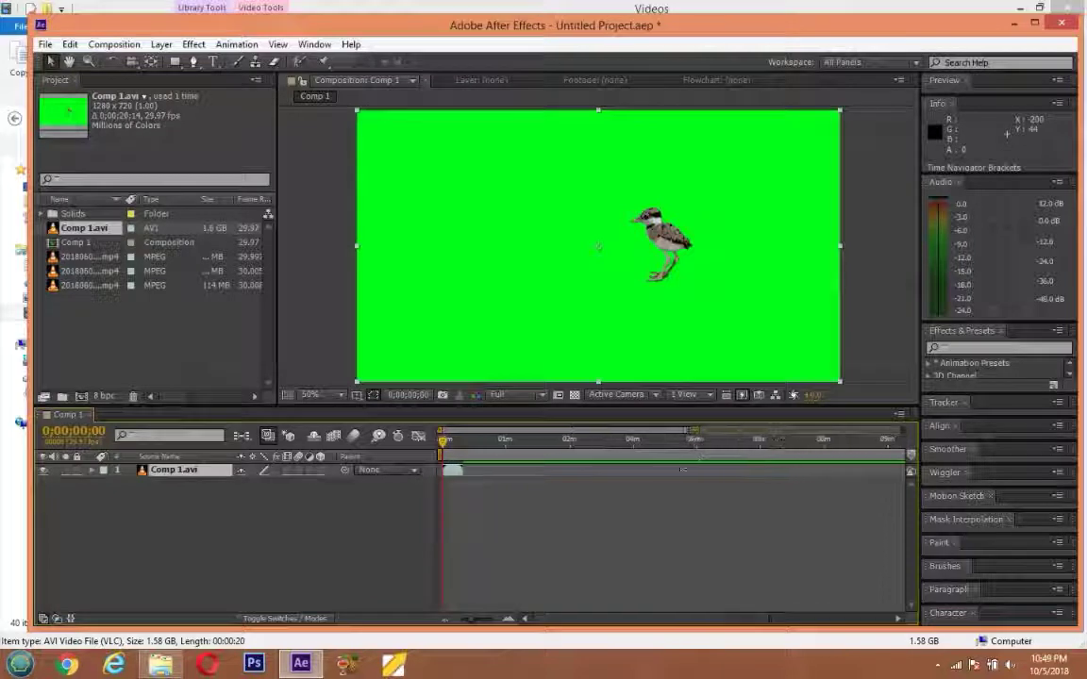
left_click_drag(619, 474, 488, 464)
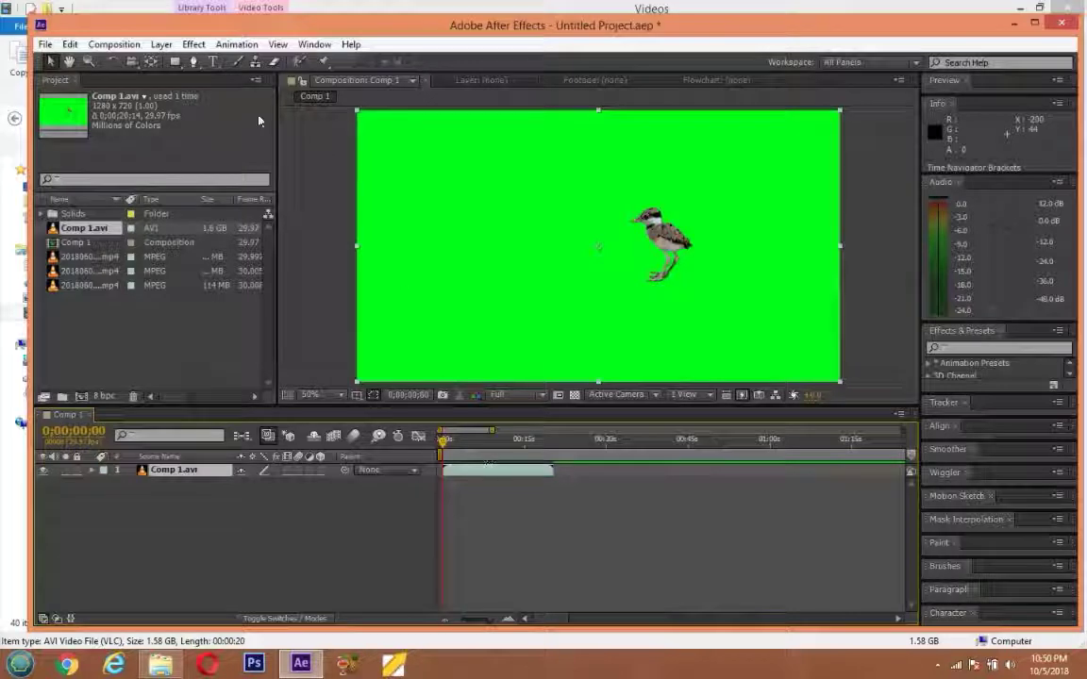
Step: Apply the Keylight (1.2) effect to the Comp 1.avi layer and sample the green background as its Screen Colour
left_click(194, 44)
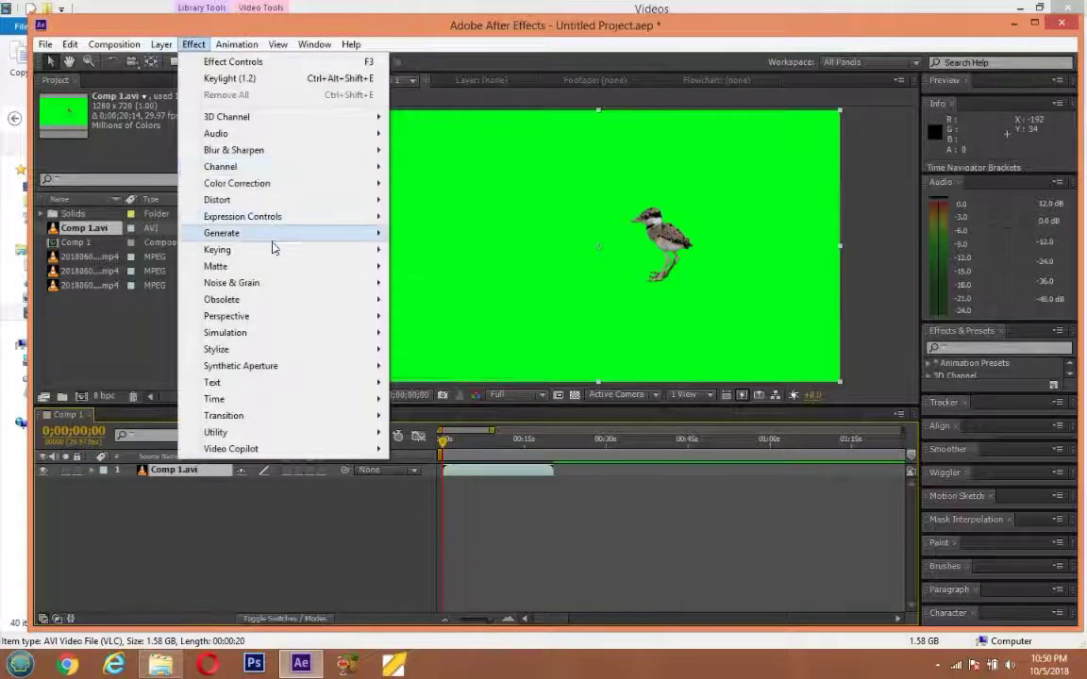
mouse_move(271, 250)
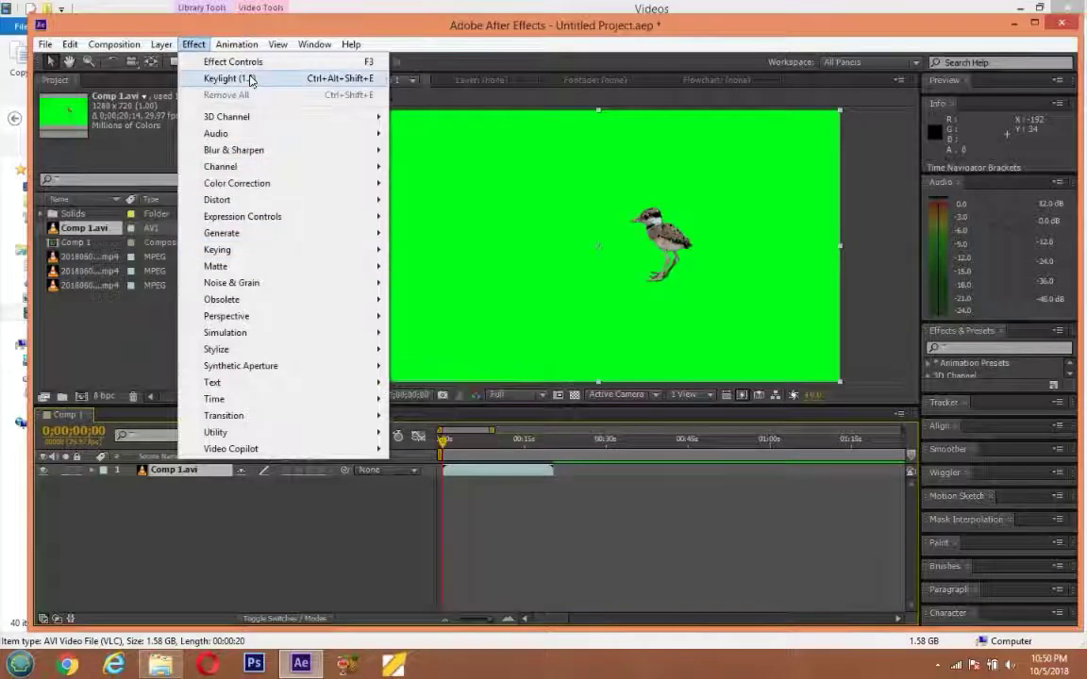
left_click(241, 78)
left_click(192, 222)
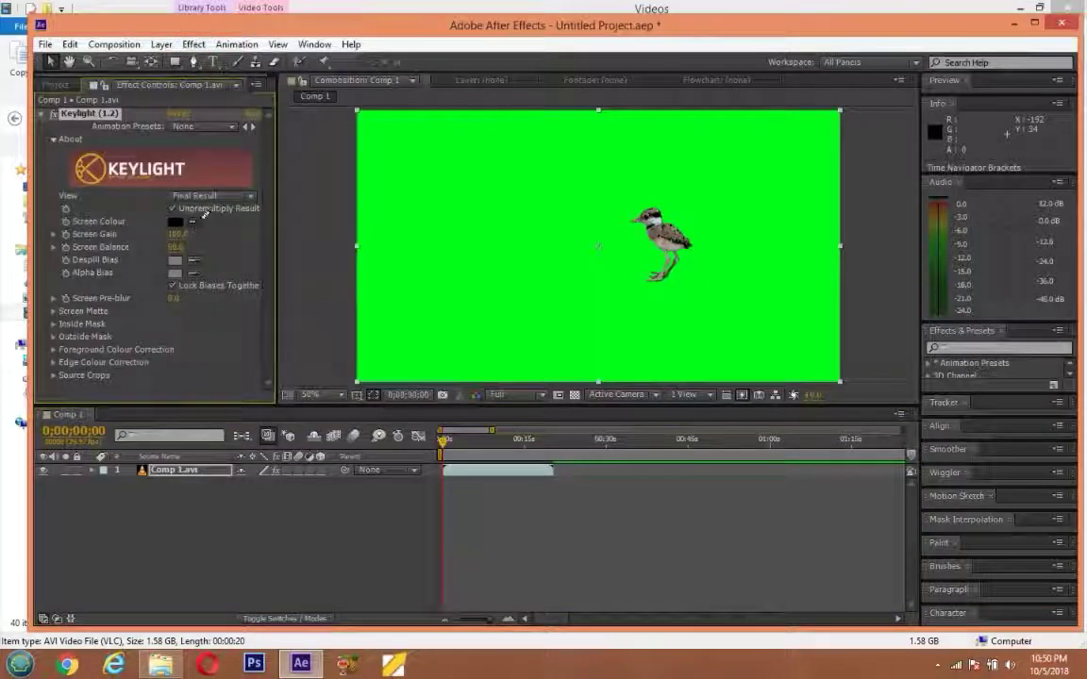
left_click(439, 219)
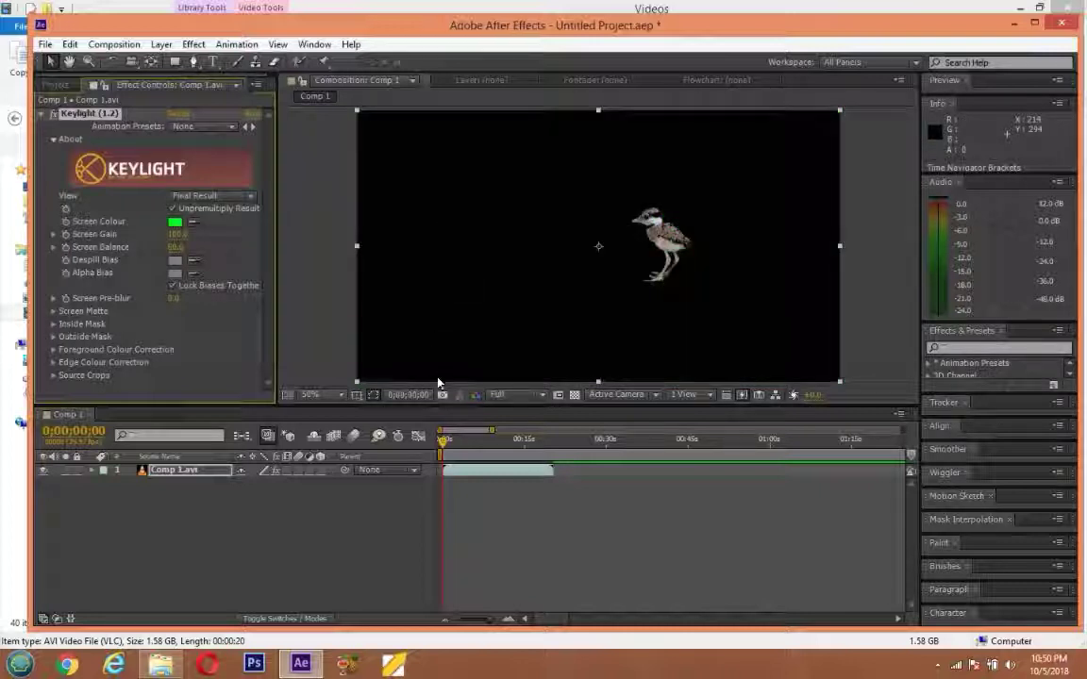
Step: Create a green solid layer and move it beneath the Comp 1.avi layer
right_click(458, 342)
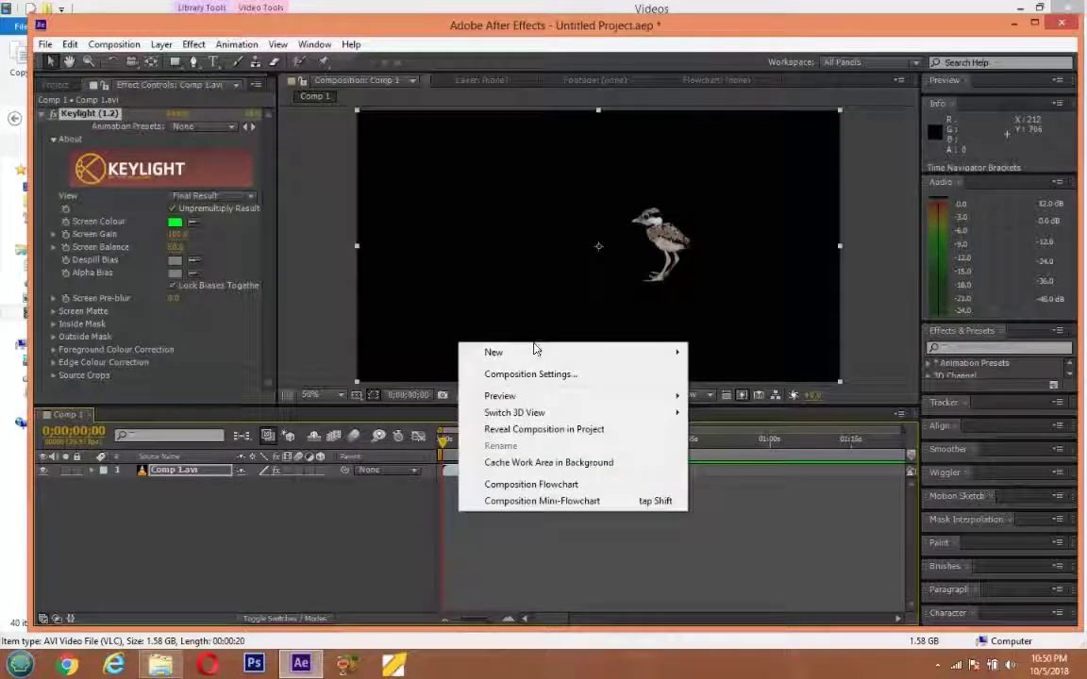
mouse_move(534, 352)
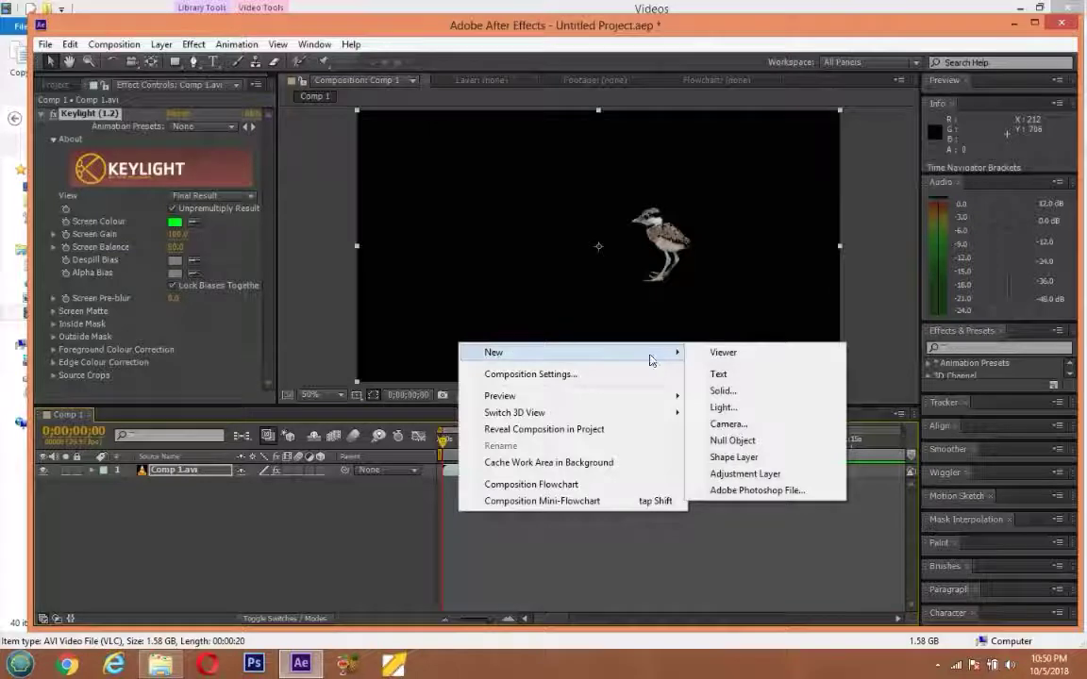
left_click(721, 390)
left_click(580, 466)
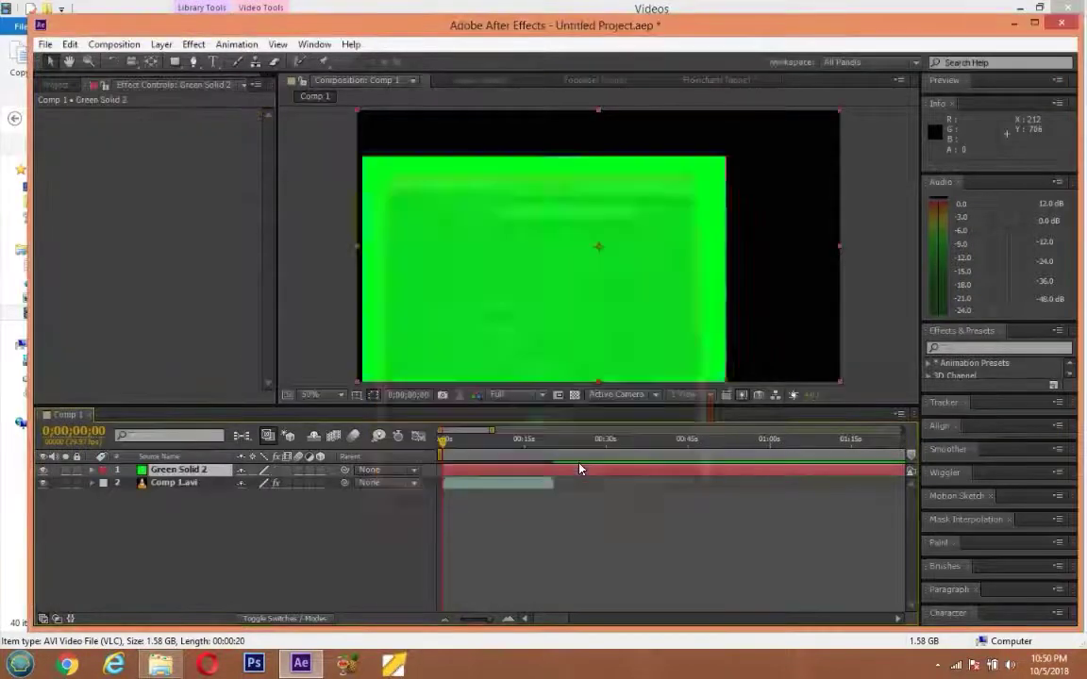
left_click_drag(216, 475, 237, 566)
left_click(490, 472)
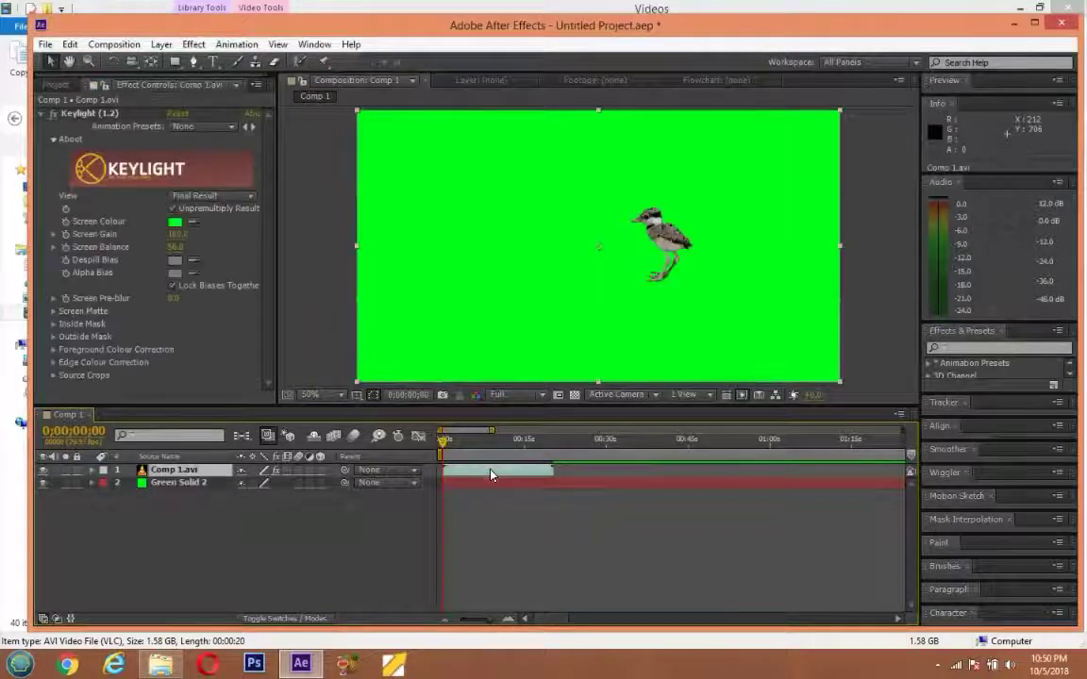
Step: Close the effect controls and import the 04-tree-mulched JPEG from the pic folder on the desktop
left_click(257, 86)
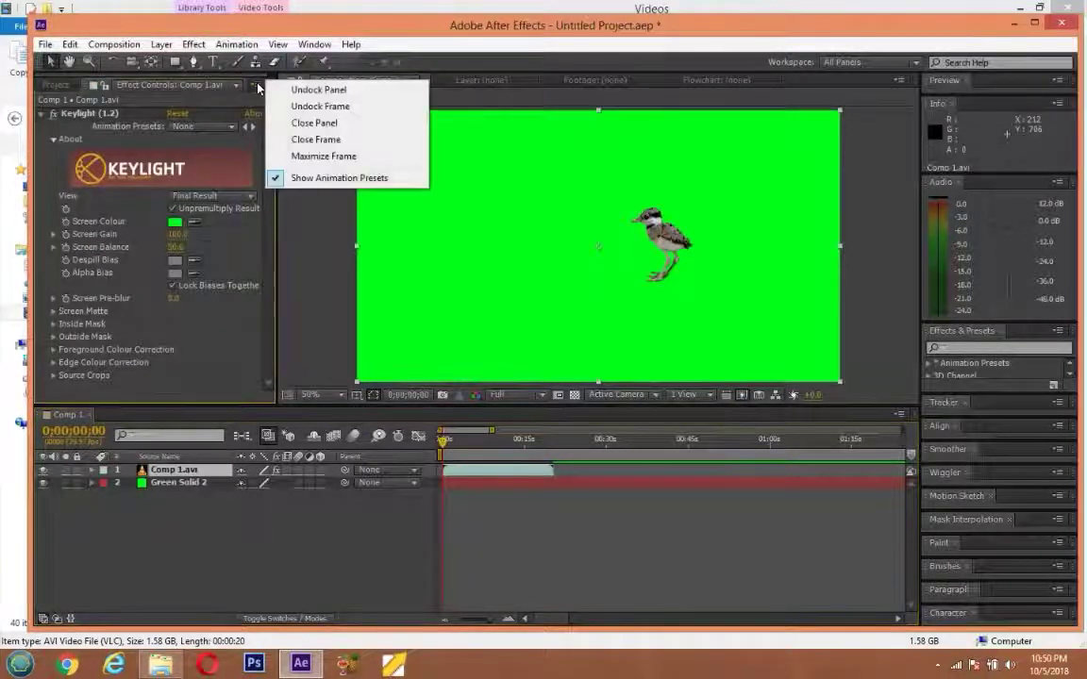
left_click(303, 129)
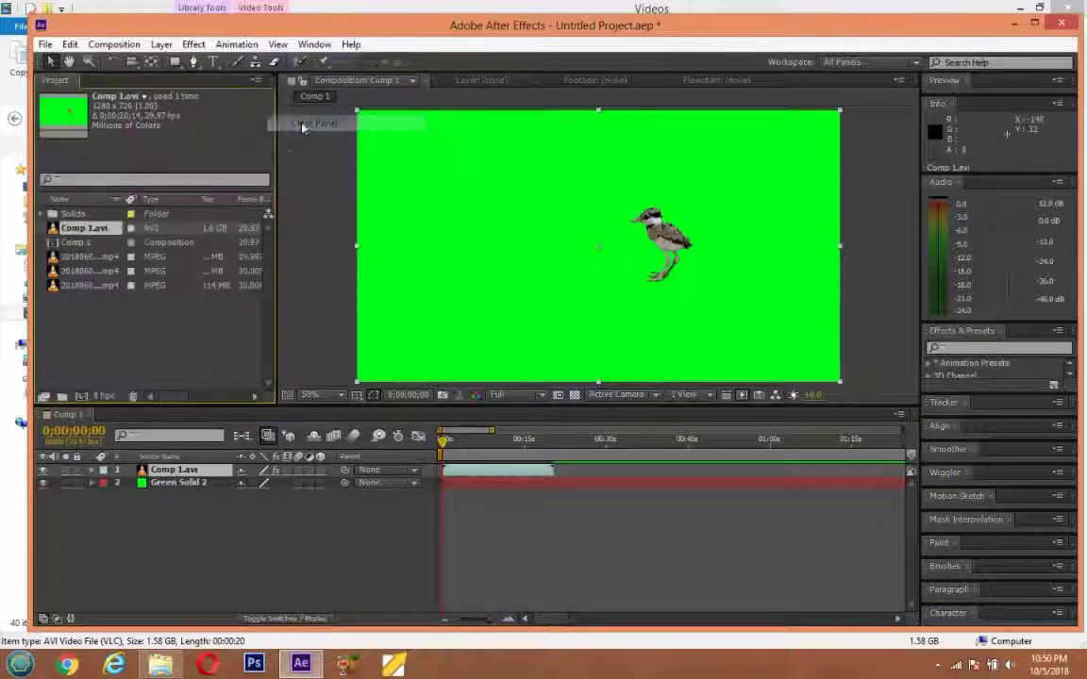
left_click(109, 338)
double_click(109, 338)
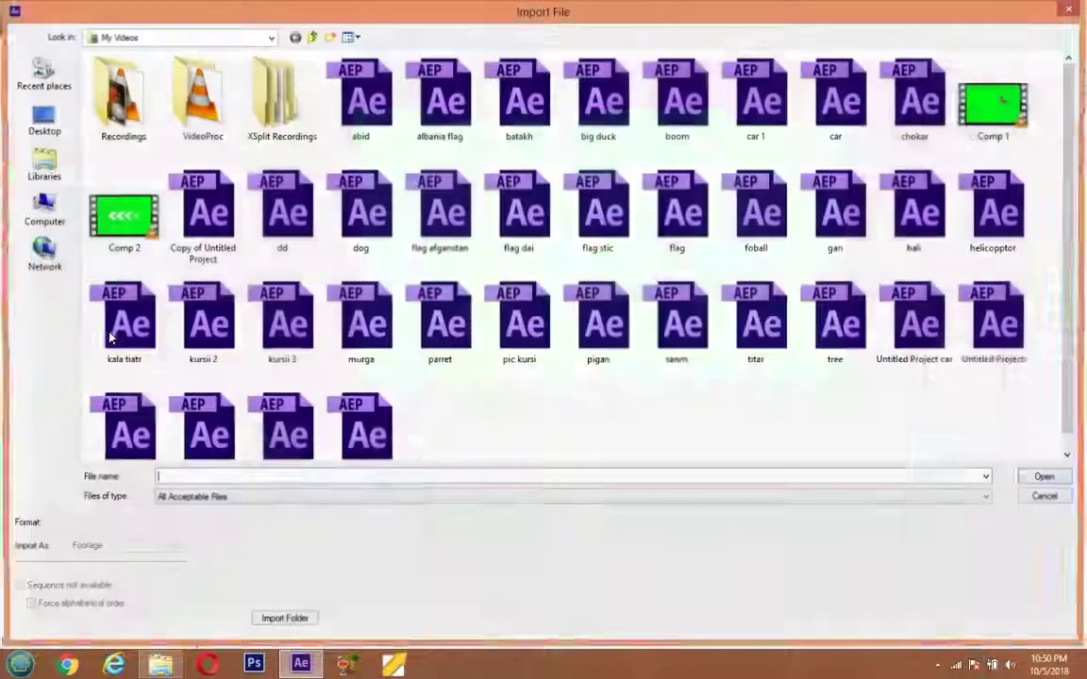
left_click(43, 121)
double_click(607, 272)
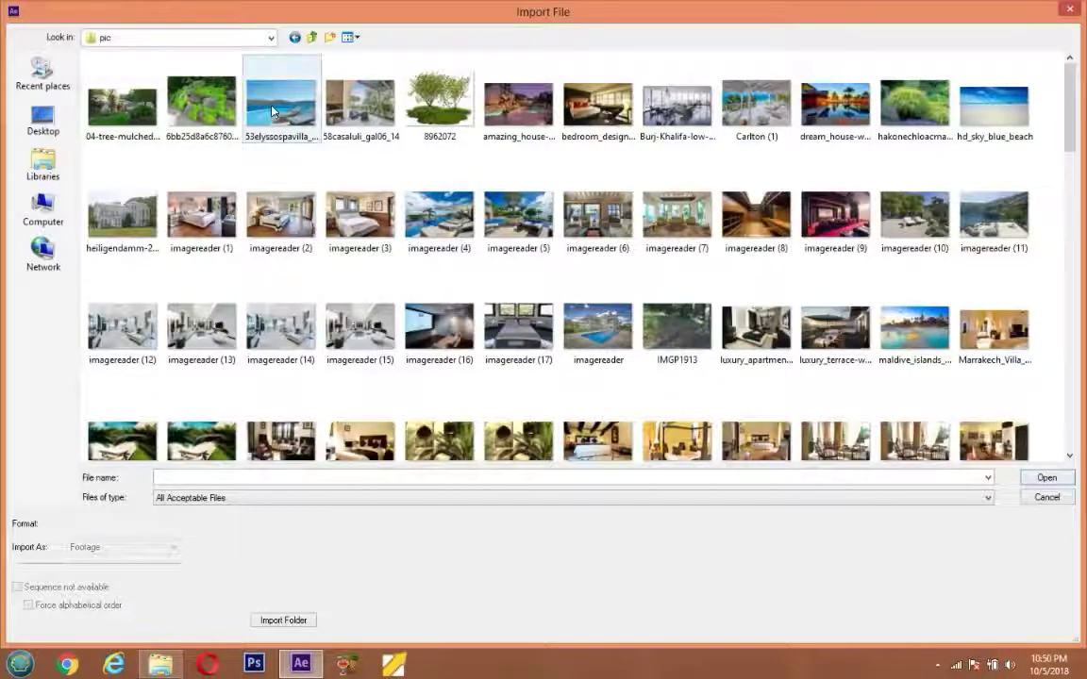
double_click(121, 106)
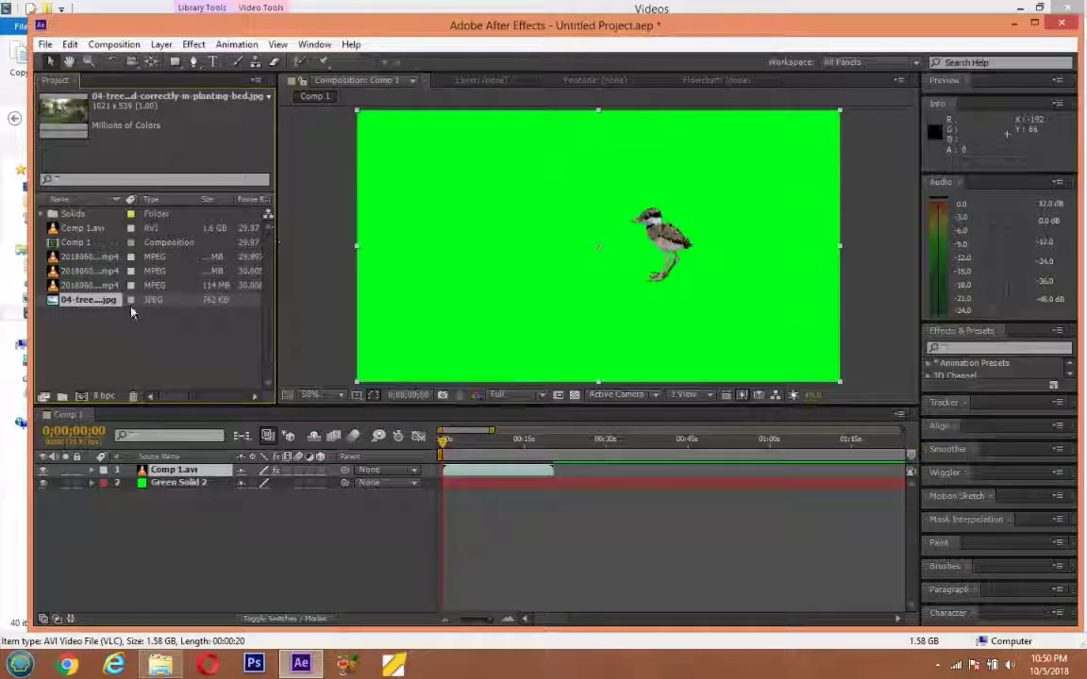
Step: Place the tree image between the clip and the green solid, starting at the clip's end, and enlarge and reposition it to fill the frame
left_click_drag(108, 304, 607, 478)
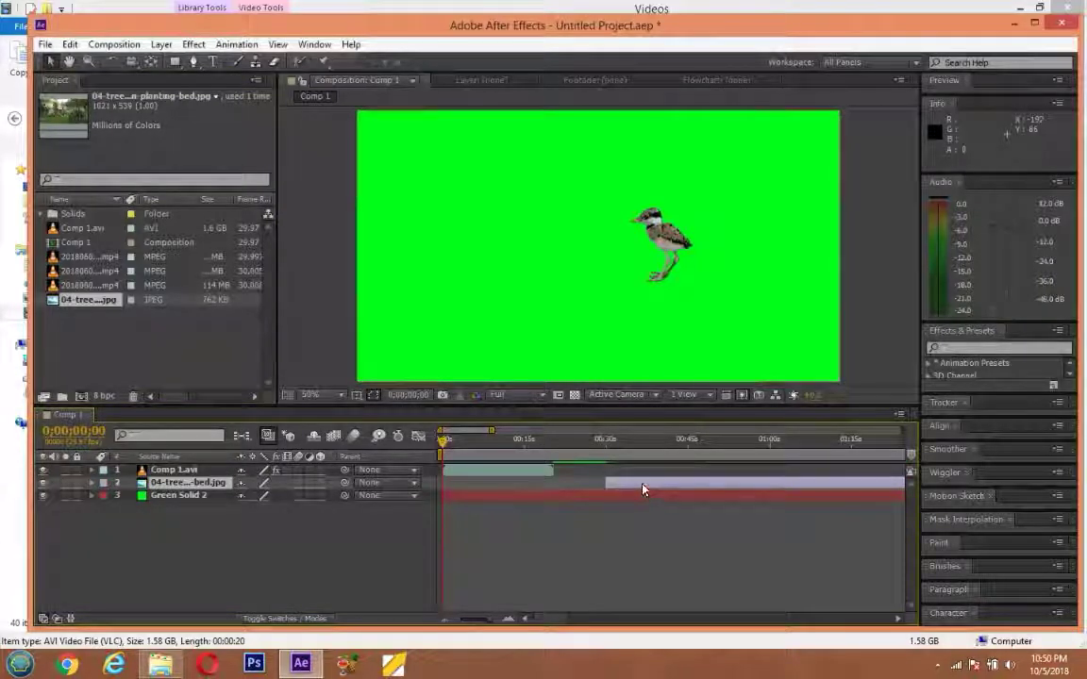
left_click_drag(643, 489, 593, 501)
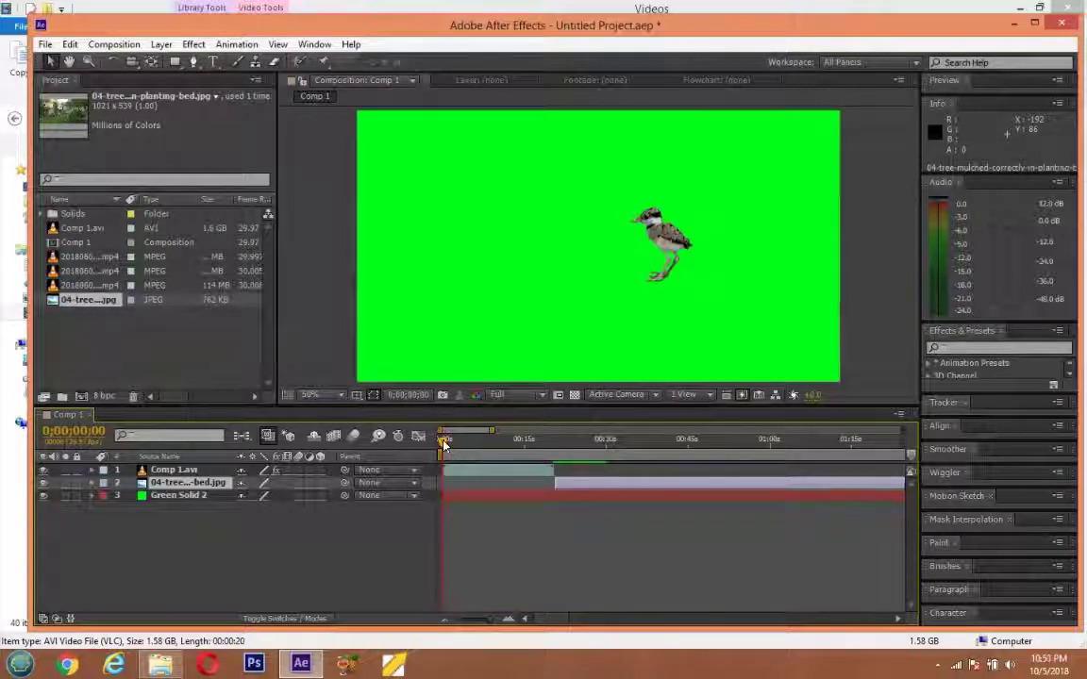
left_click_drag(443, 441, 582, 446)
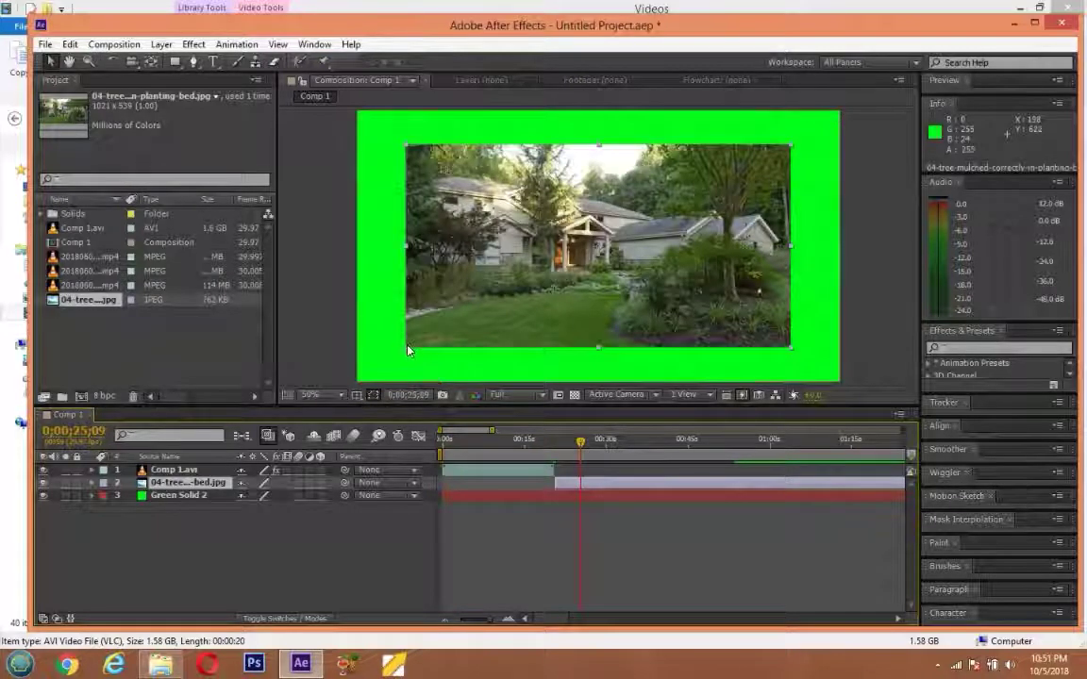
left_click_drag(407, 350, 276, 556)
left_click_drag(510, 208, 518, 151)
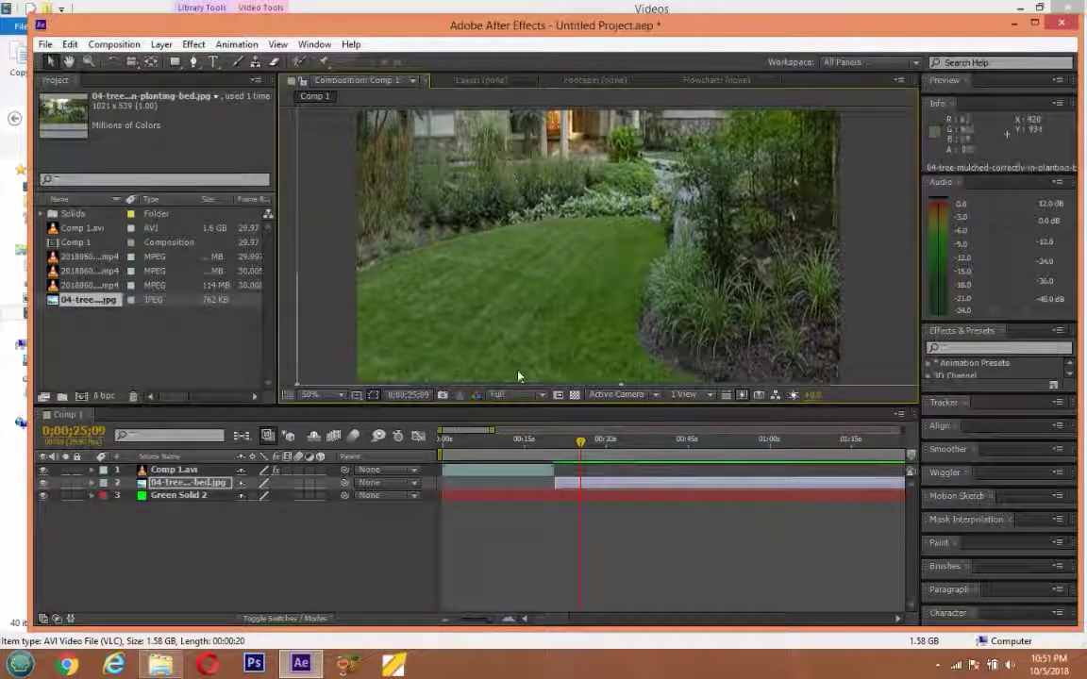
Step: Duplicate the Comp 1.avi layer and place the copy at the tree image's start, with the bird standing on the lawn
left_click(474, 474)
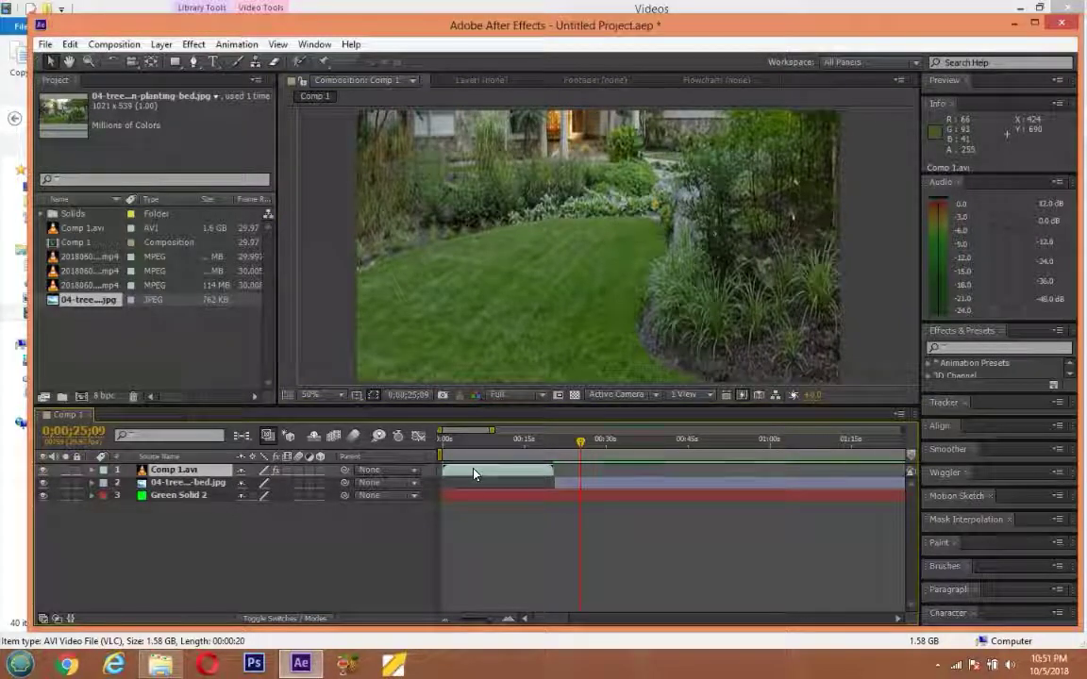
key("ctrl+s")
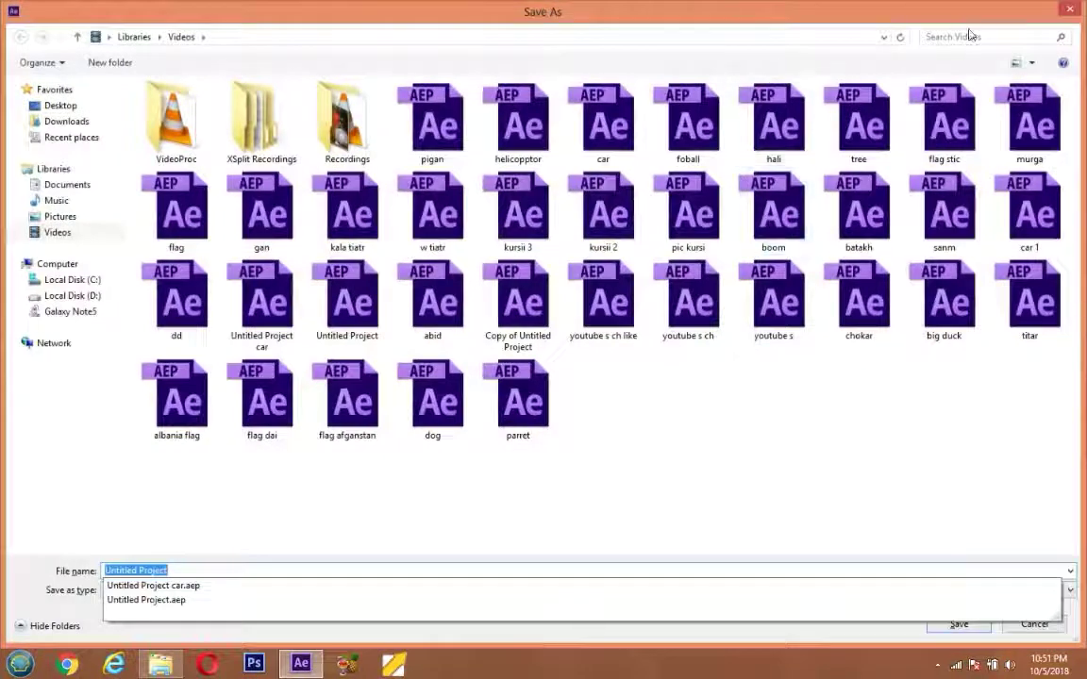
left_click(1070, 9)
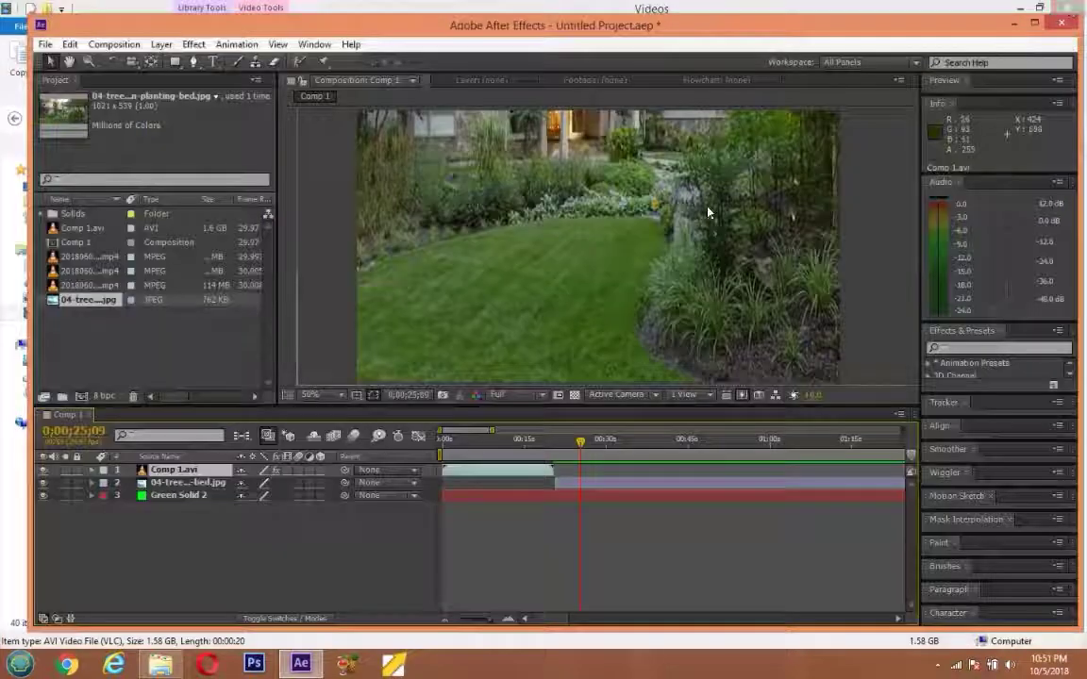
key("ctrl+d")
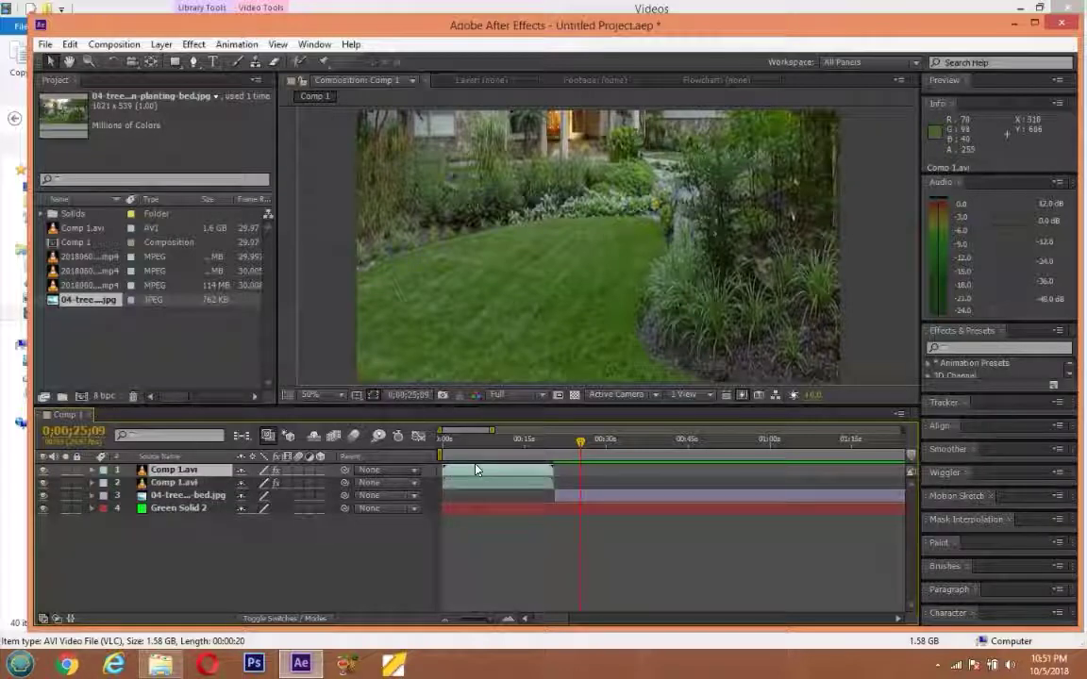
left_click_drag(488, 471, 594, 473)
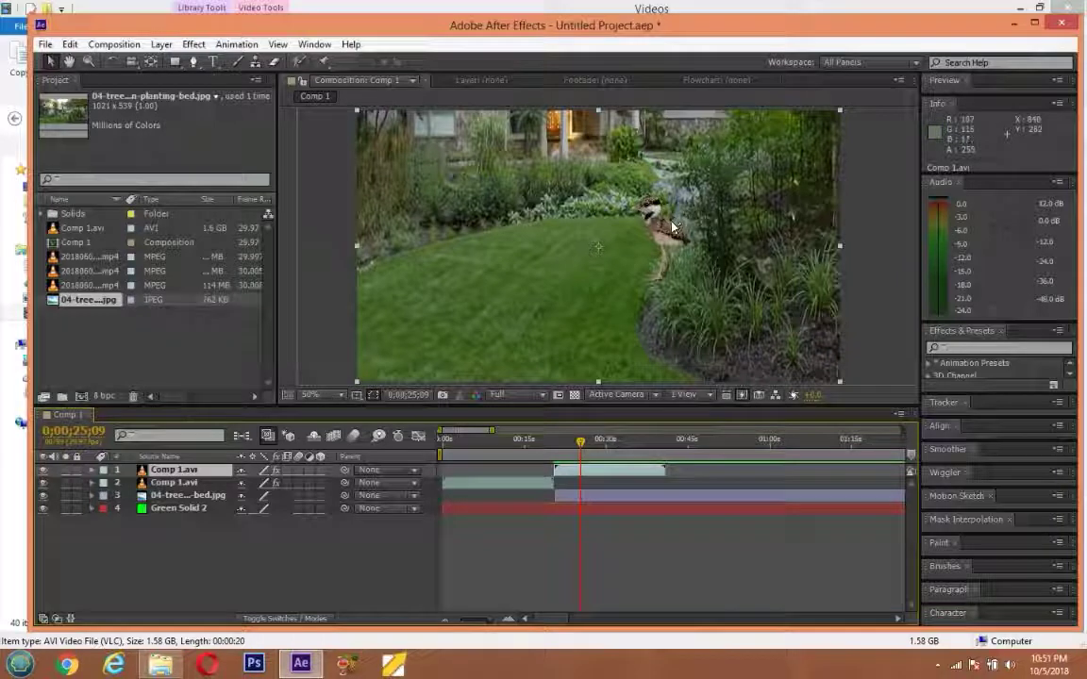
left_click_drag(672, 225, 581, 295)
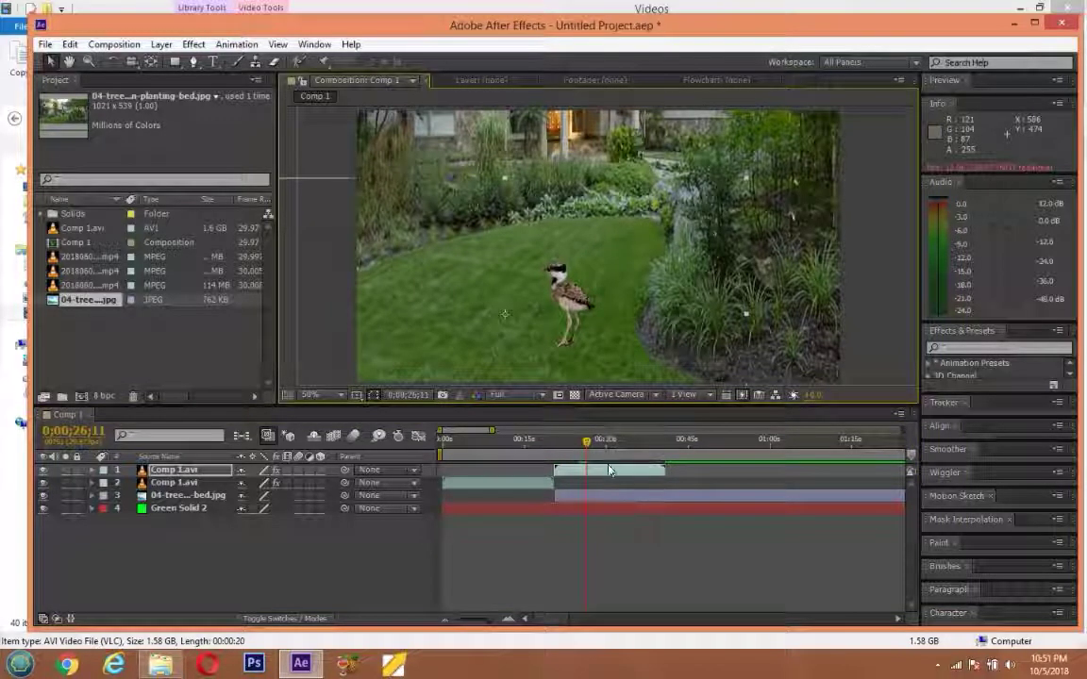
Step: Trim the end of the tree image layer to the end of the duplicated clip at 0;00;40;24
left_click_drag(593, 446, 649, 447)
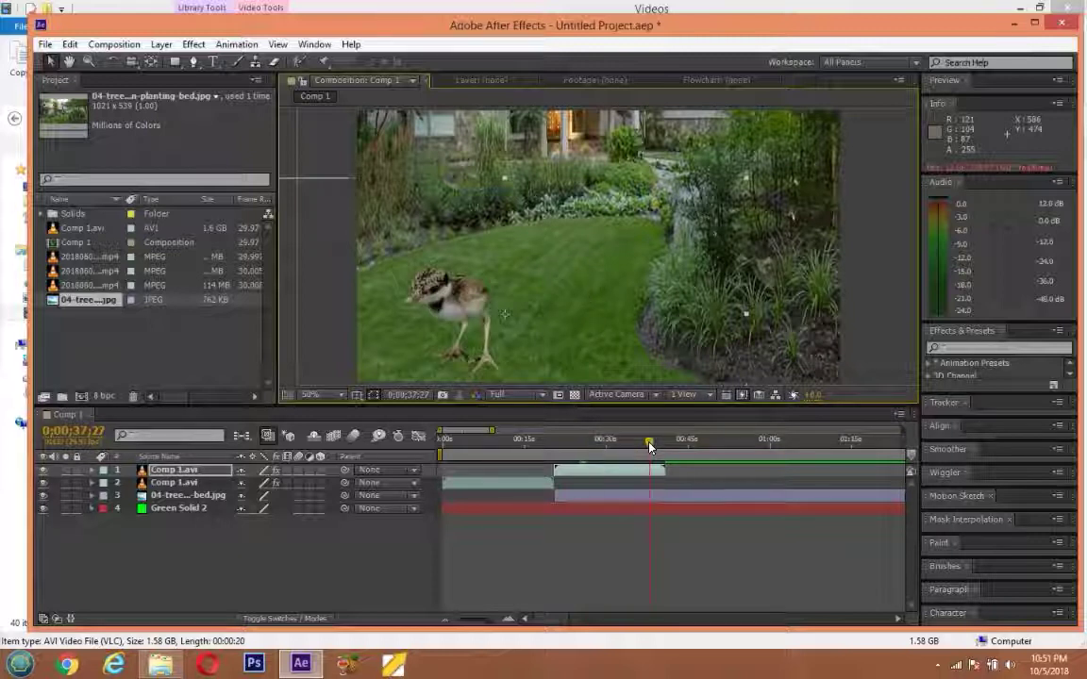
mouse_move(649, 447)
left_mouse_down()
mouse_move(610, 454)
mouse_move(665, 458)
left_mouse_up()
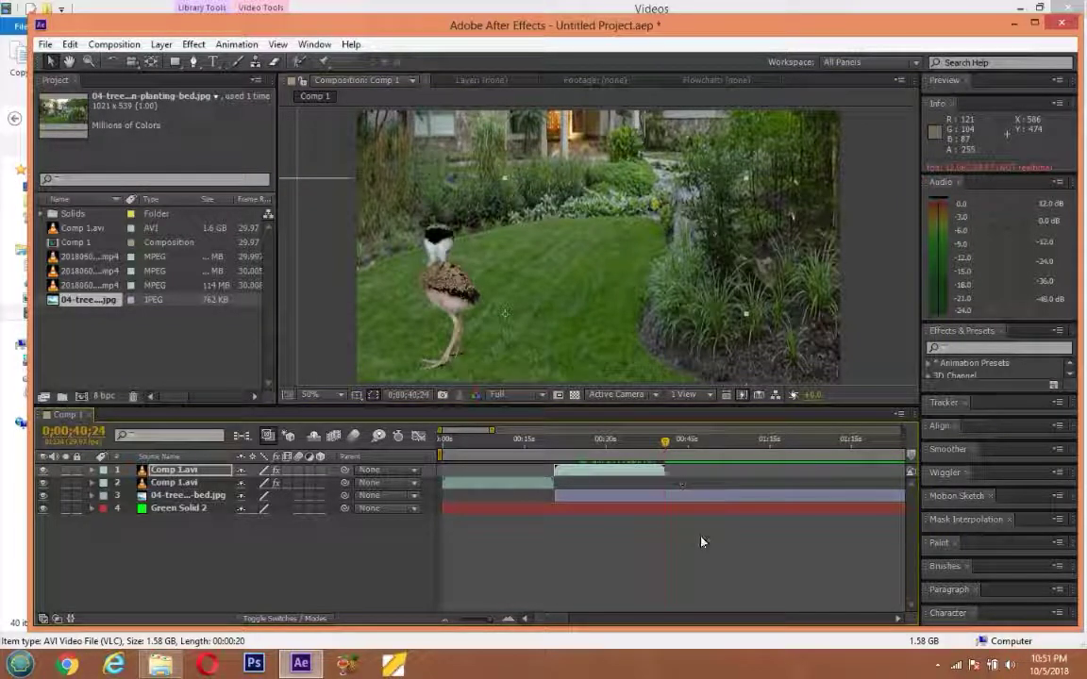
left_click(695, 498)
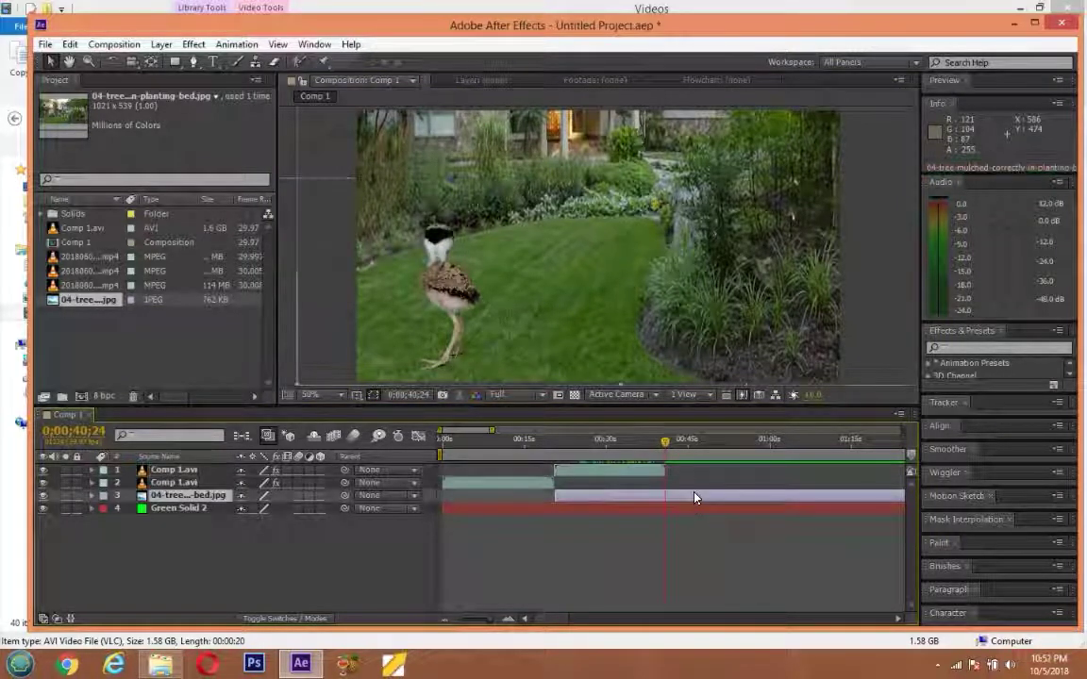
key("alt+bracketright")
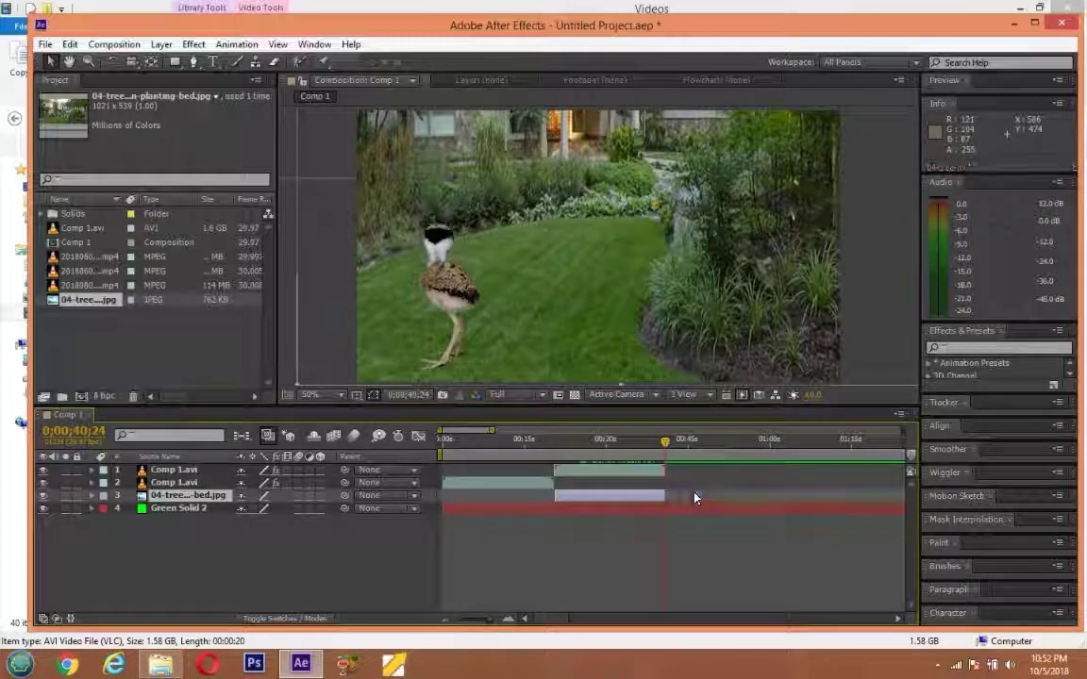
left_click(676, 543)
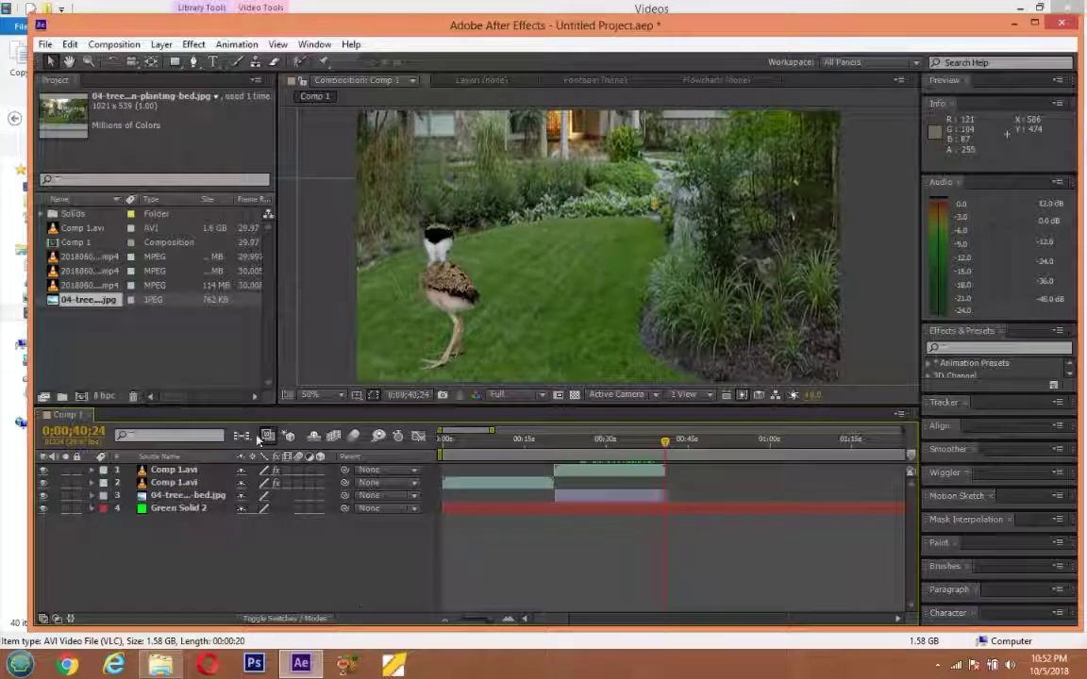
Step: Add Comp 1 to the render queue and start rendering it with Best Settings and Lossless output to Comp 1_1.avi
left_click(44, 44)
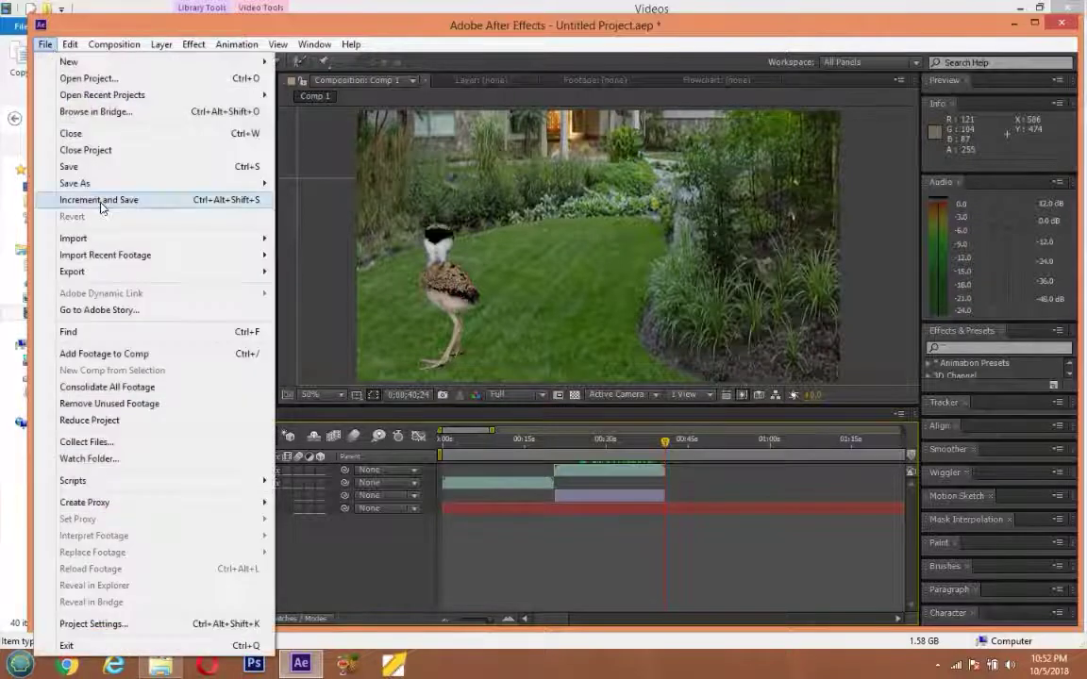
mouse_move(139, 272)
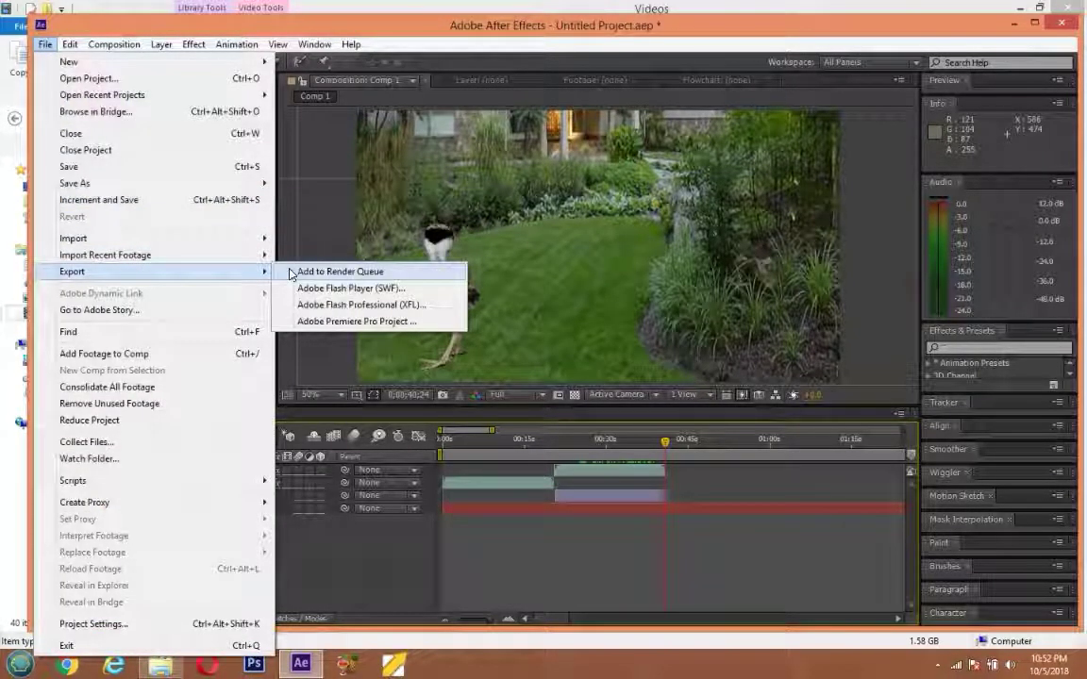
left_click(291, 273)
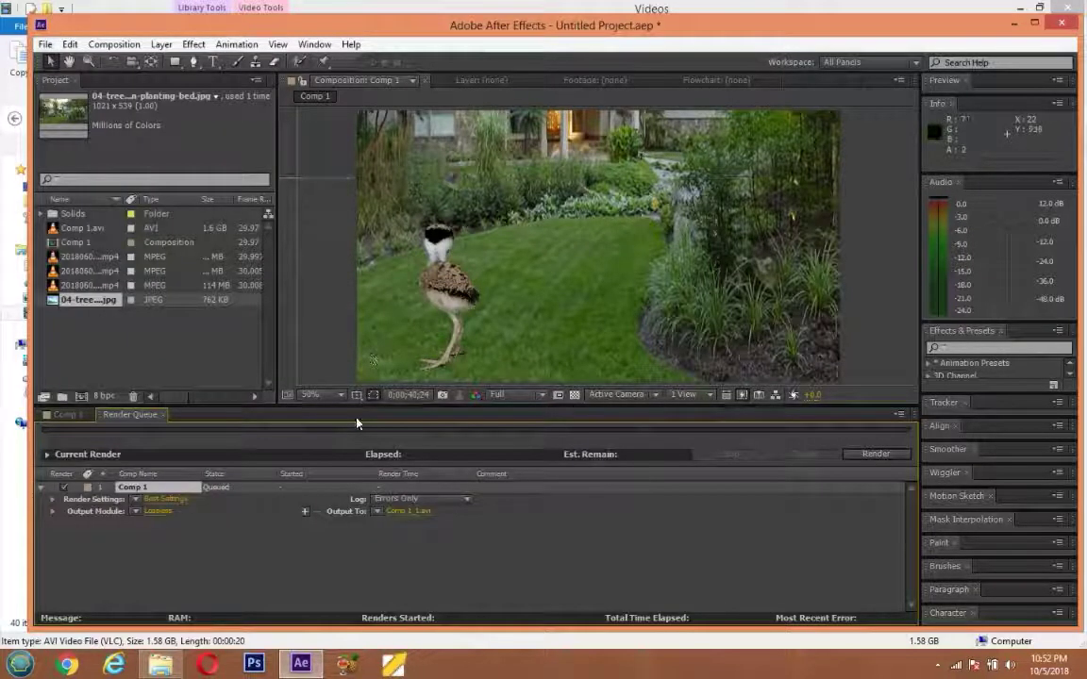
left_click(875, 454)
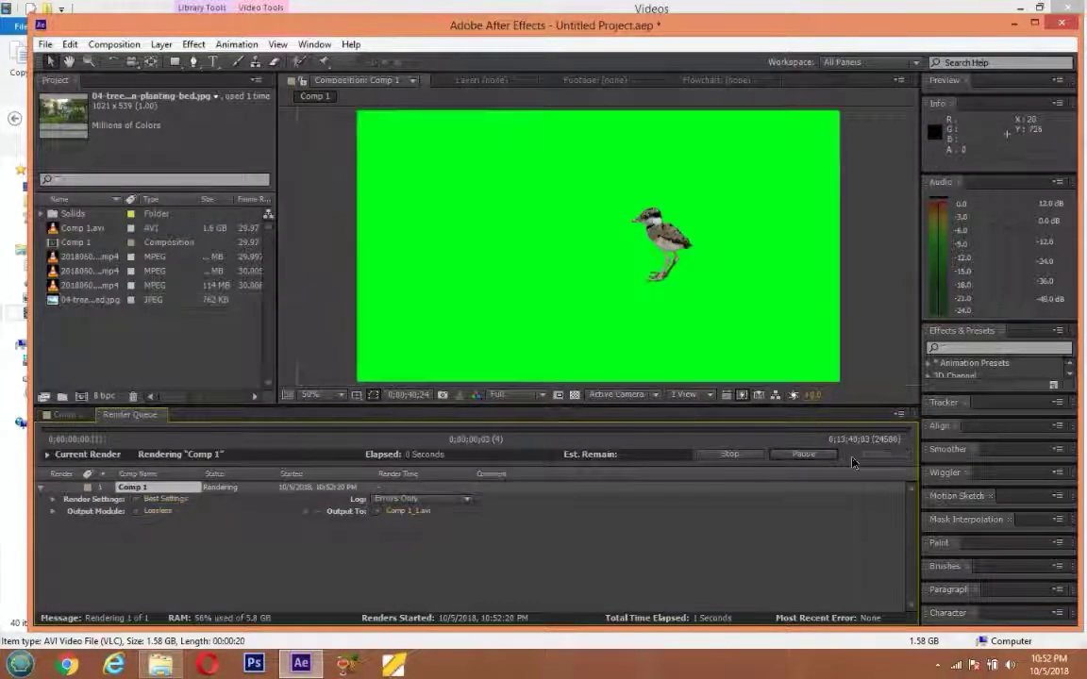
Step: Stop the running render and delete the leftover unqueued Comp 1 item from the render queue
left_click(732, 456)
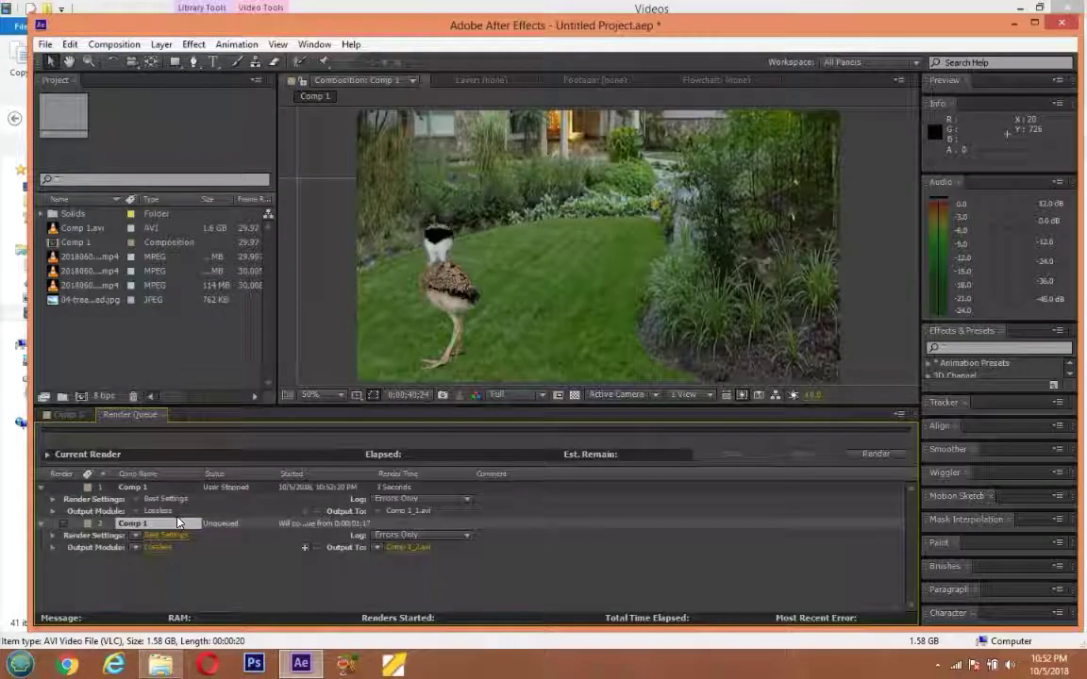
key("Delete")
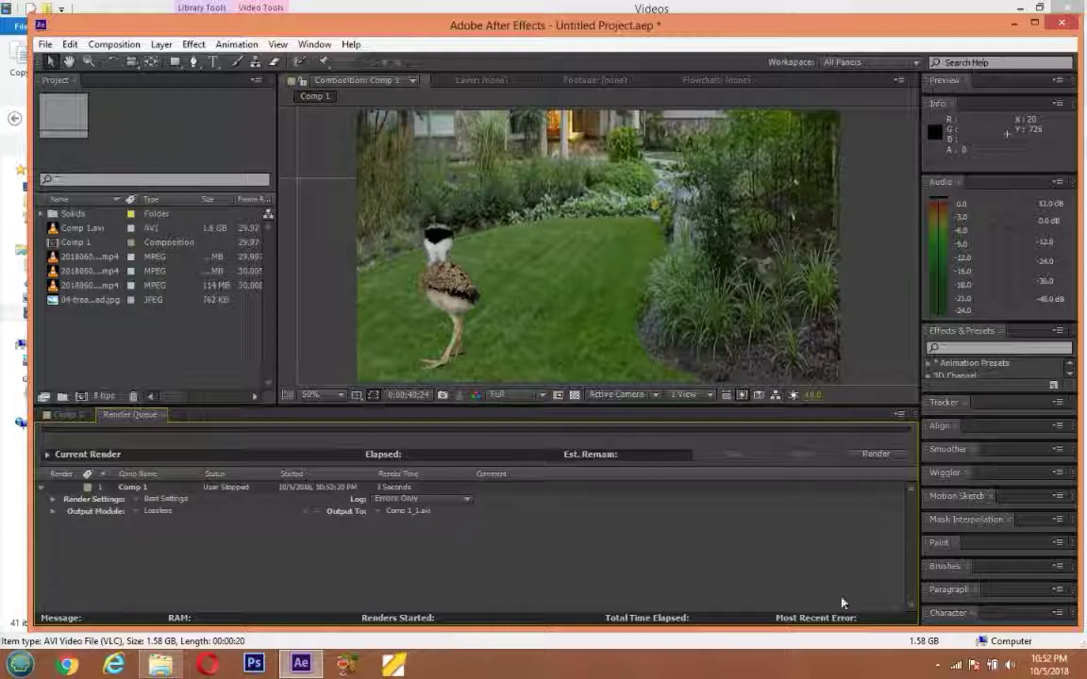
left_click(938, 664)
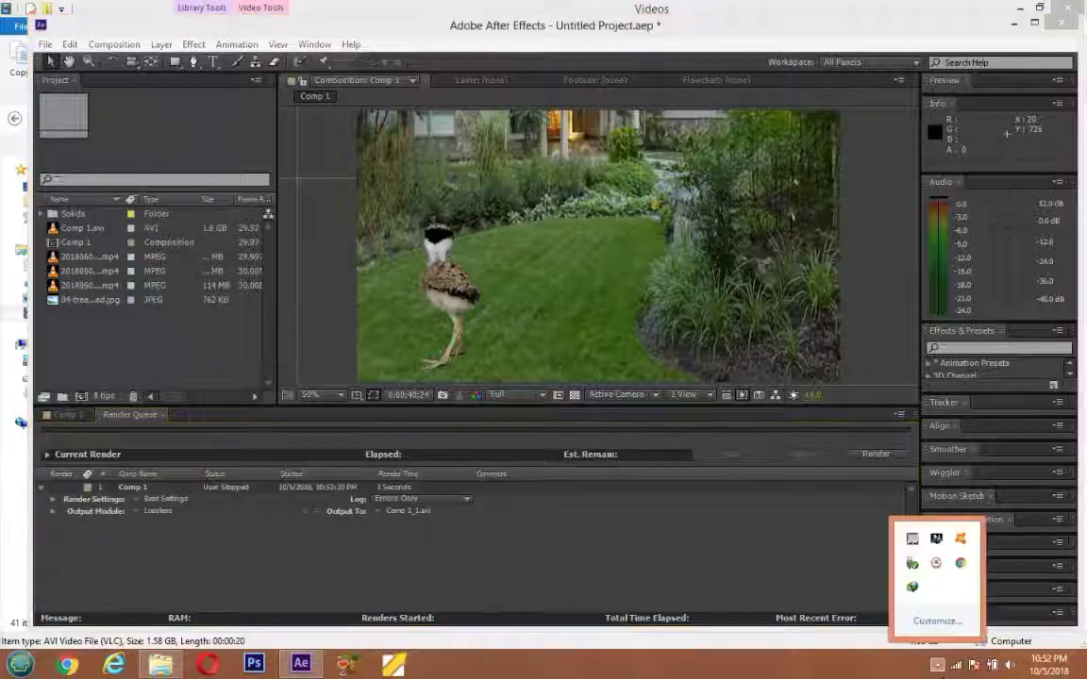
left_click(934, 564)
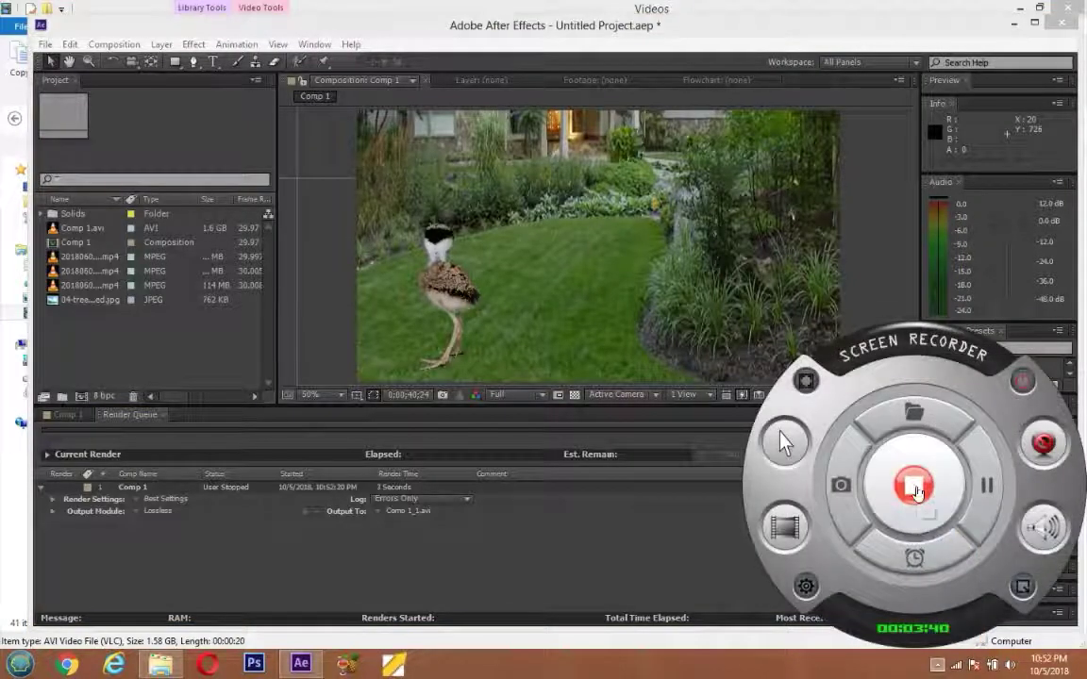